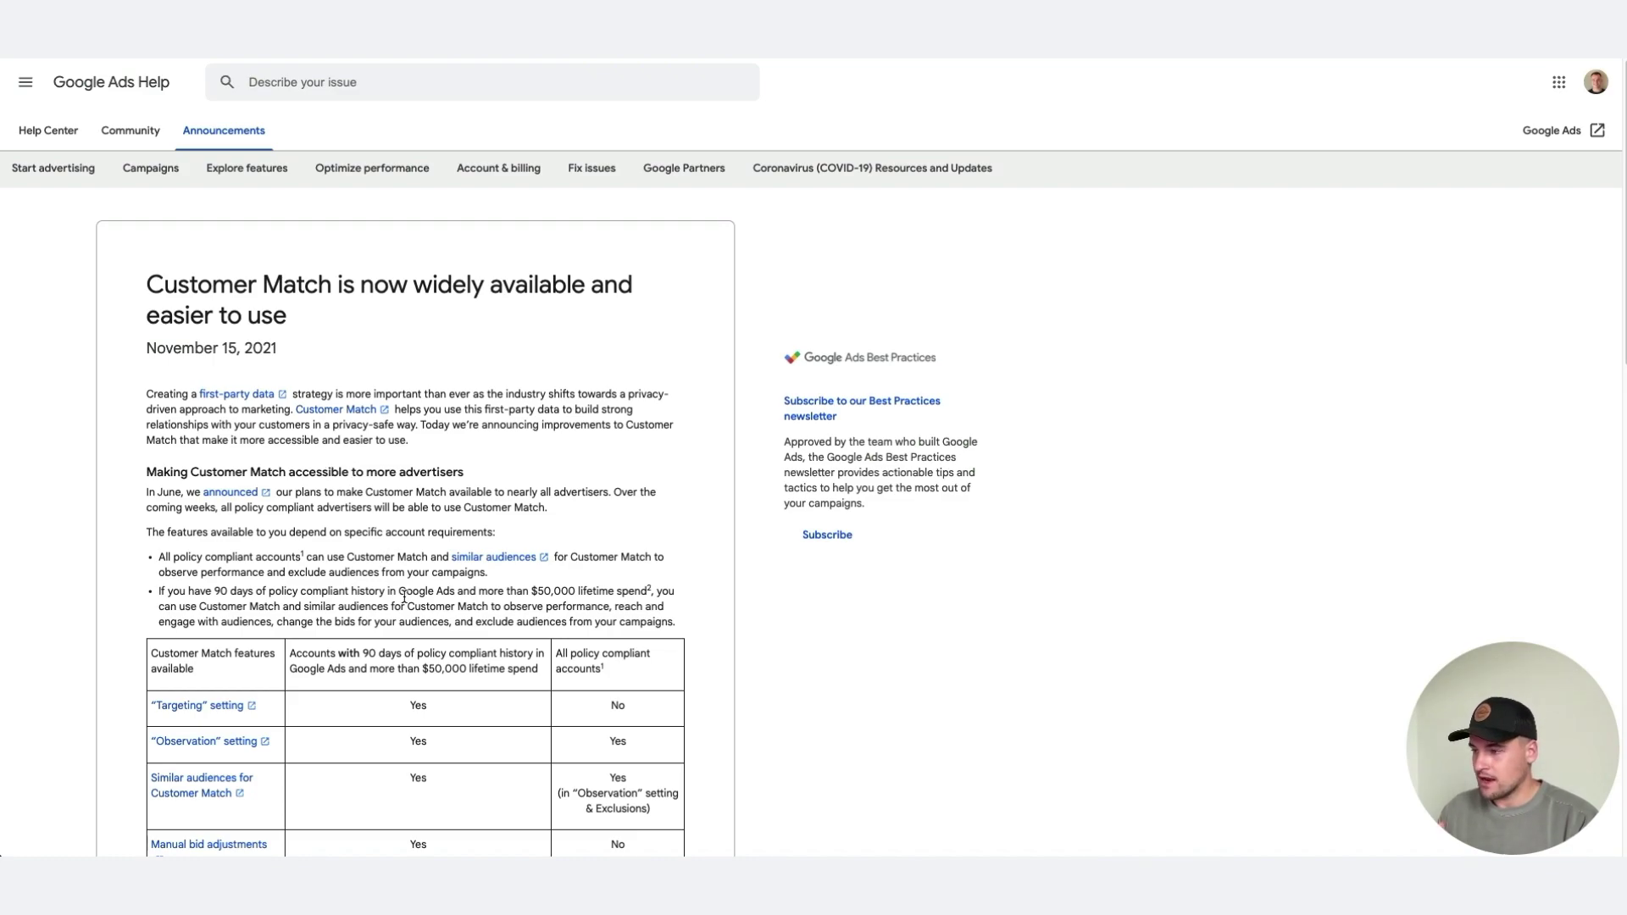
# Step: Scroll the Customer Match article past the features table to its list of usage examples
pyautogui.scroll(-1, 404, 597)
pyautogui.scroll(-1, 404, 597)
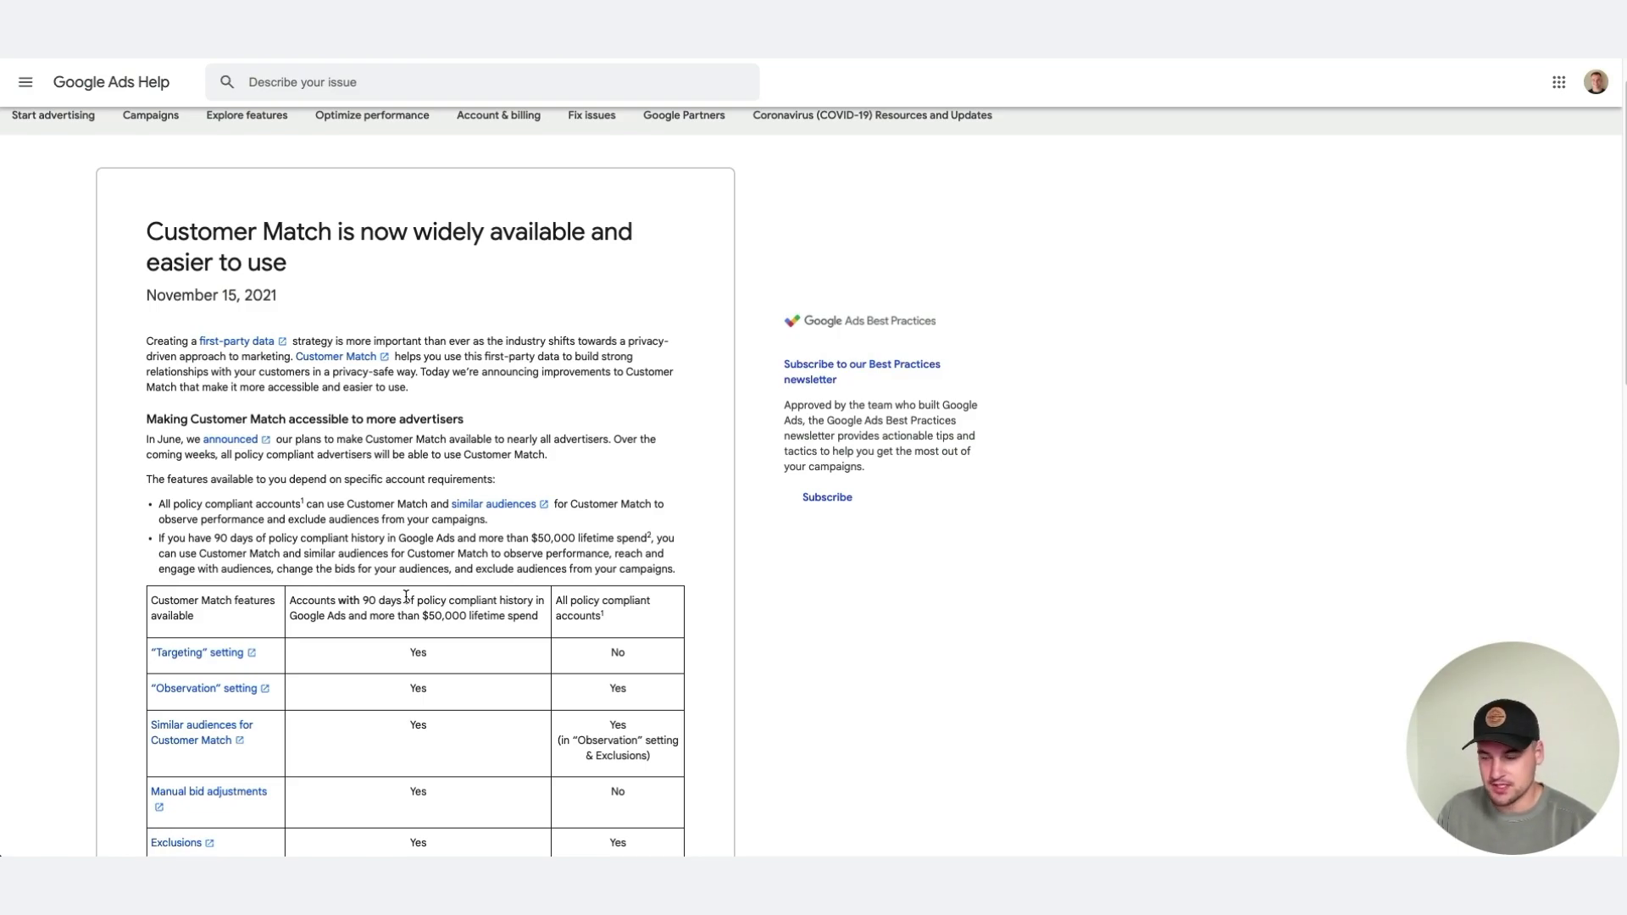
pyautogui.scroll(-1, 407, 600)
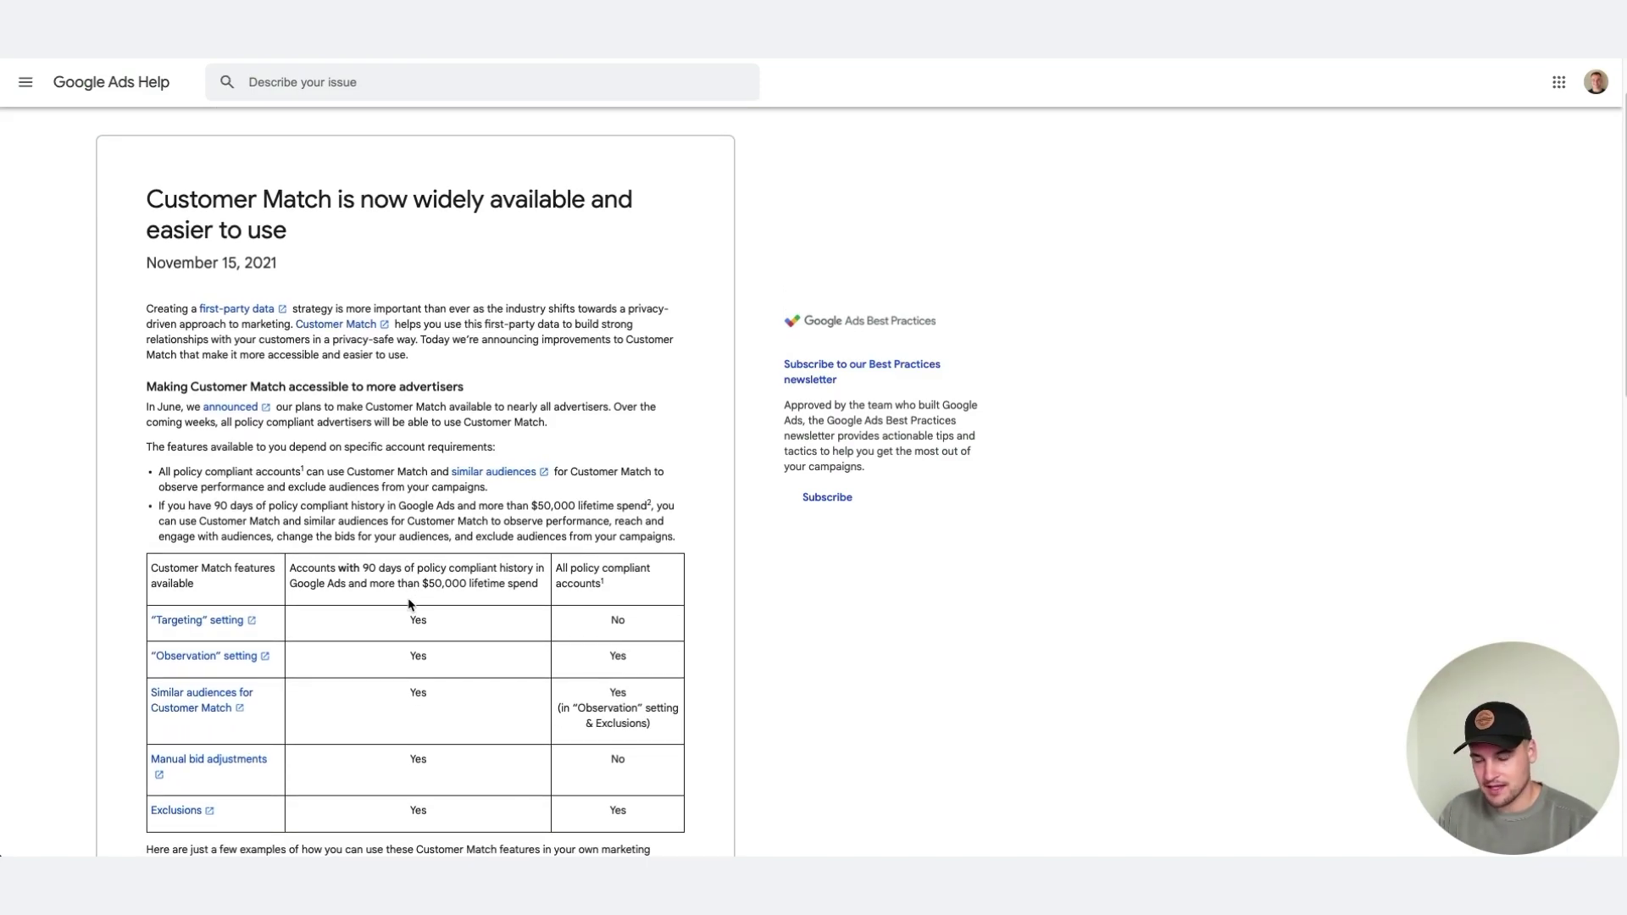
pyautogui.scroll(-4, 664, 698)
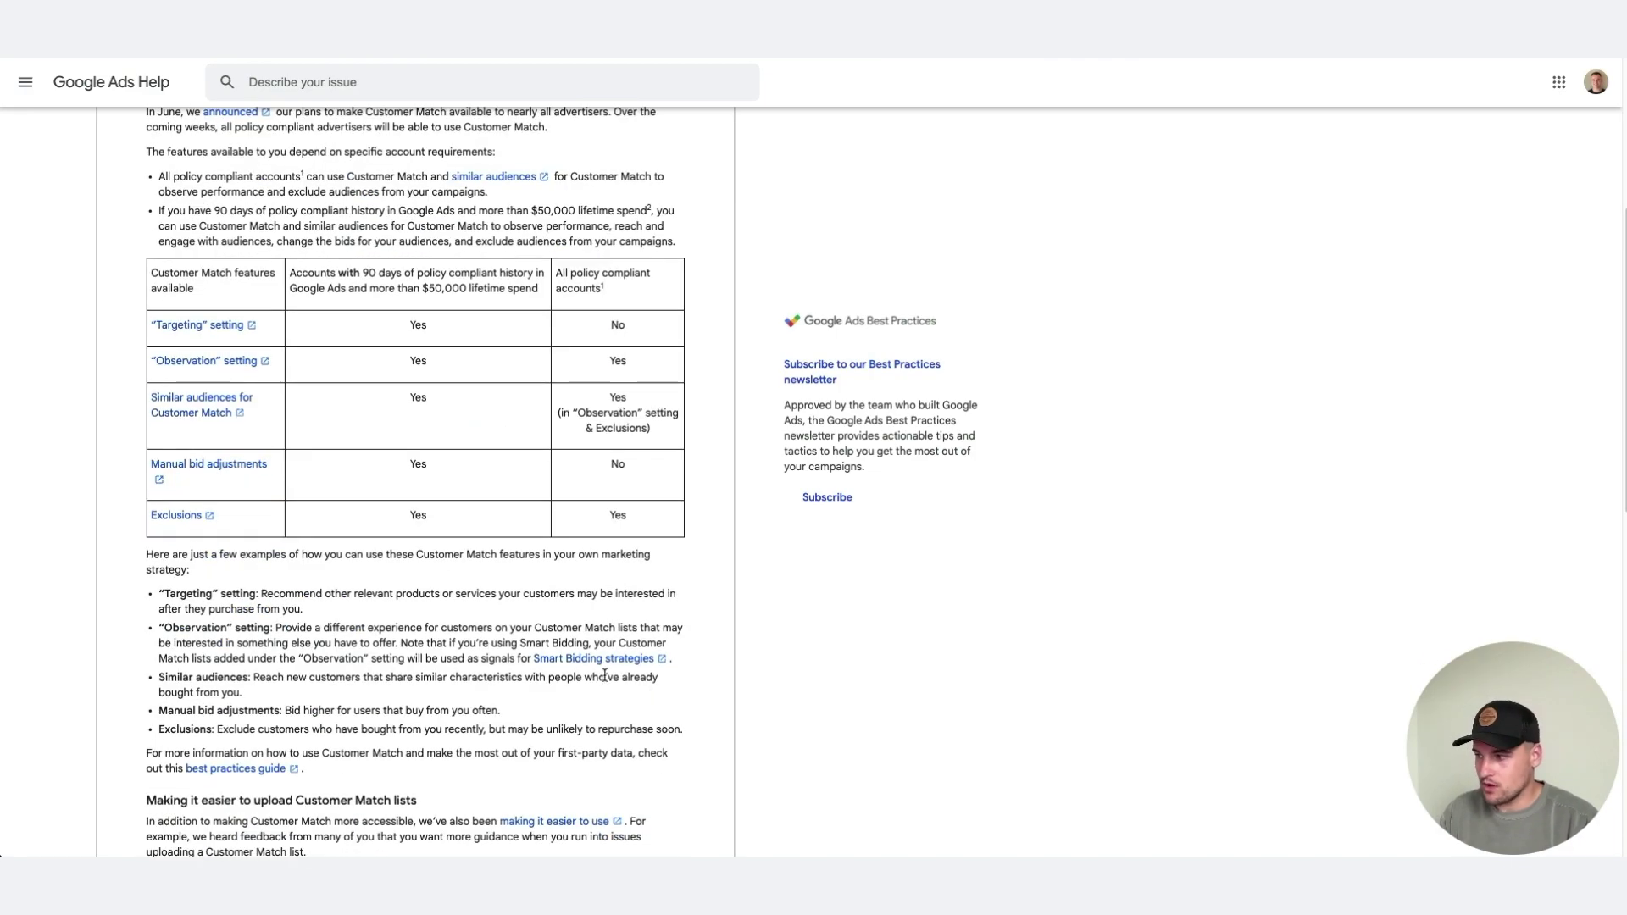
pyautogui.scroll(-2, 611, 652)
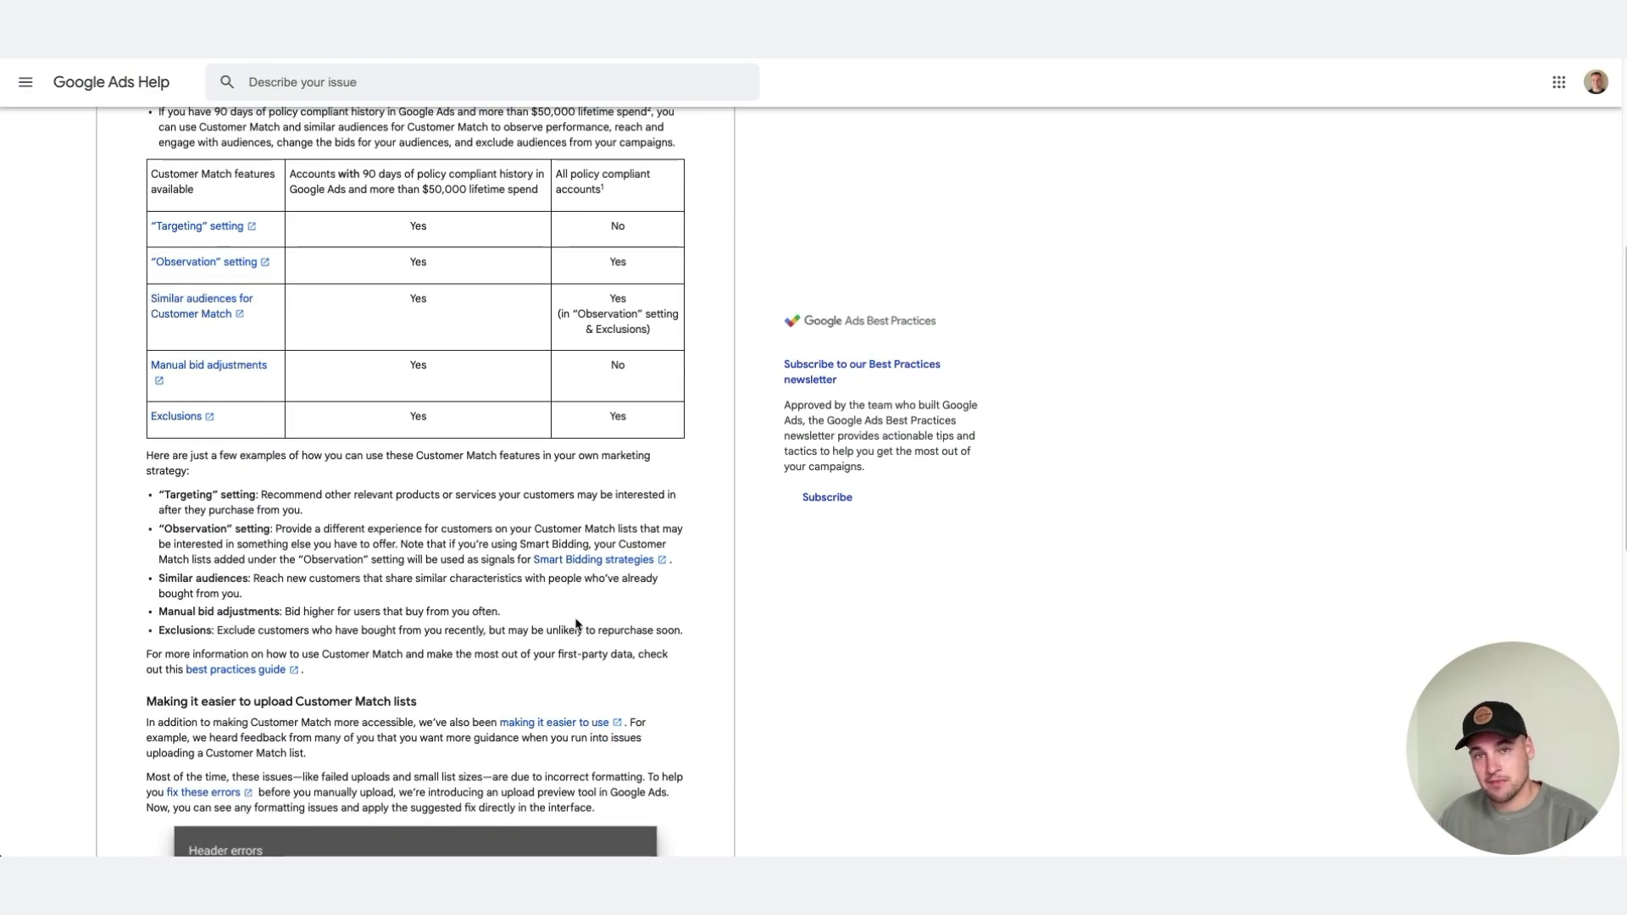
pyautogui.scroll(-3, 577, 625)
pyautogui.scroll(1, 375, 581)
pyautogui.scroll(-1, 375, 581)
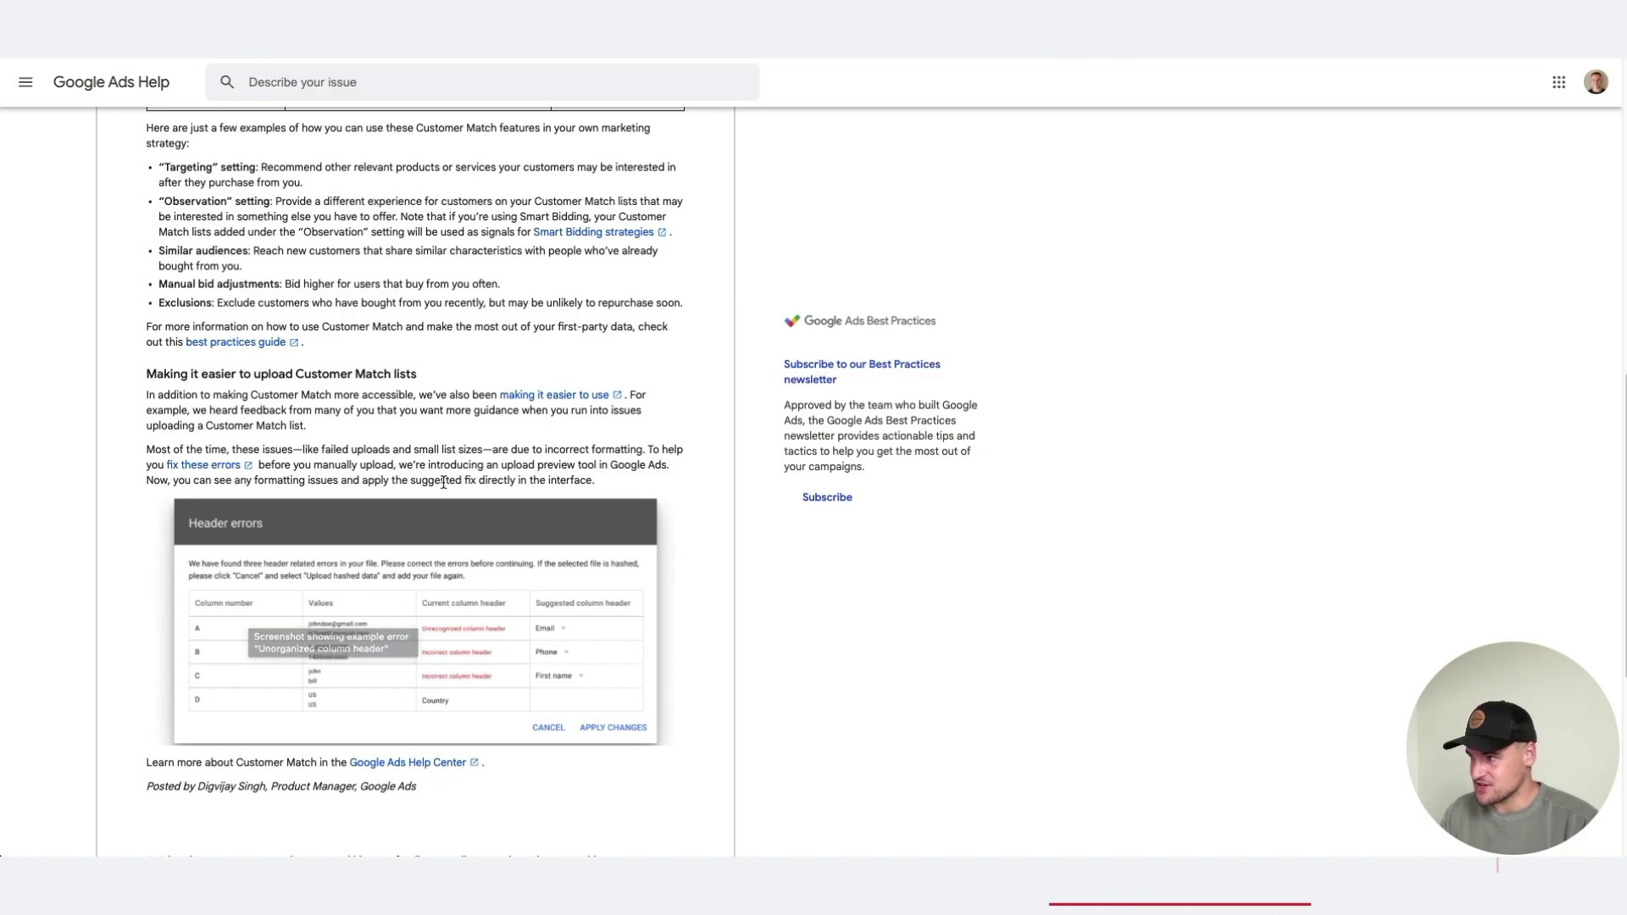
pyautogui.scroll(5, 443, 483)
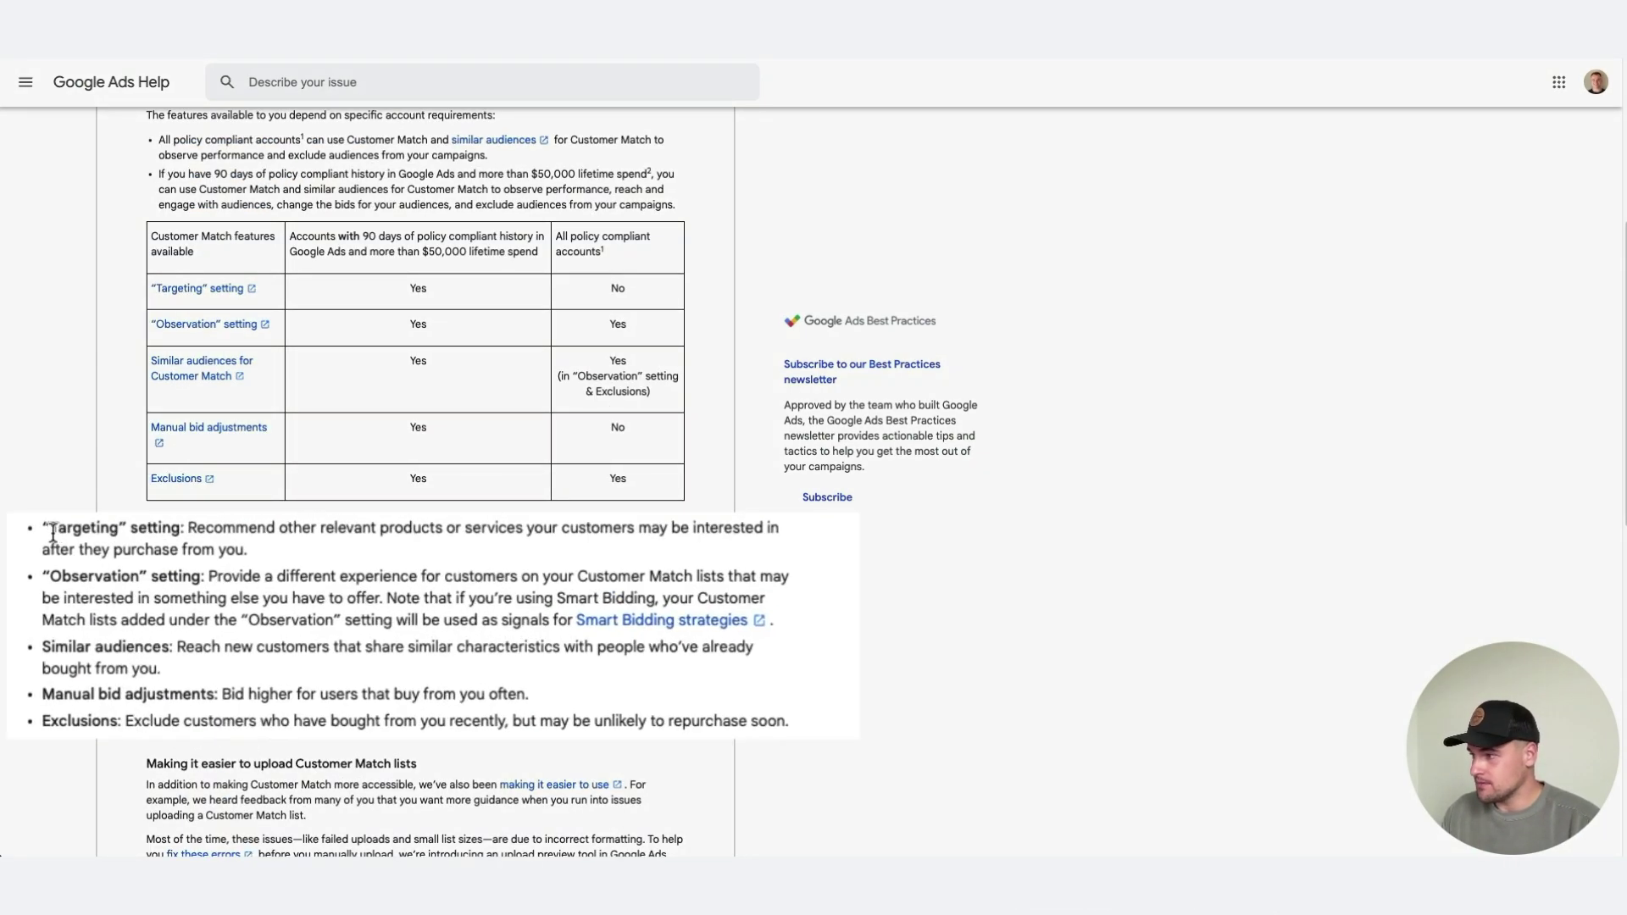
pyautogui.moveTo(159, 557); pyautogui.dragTo(184, 534)
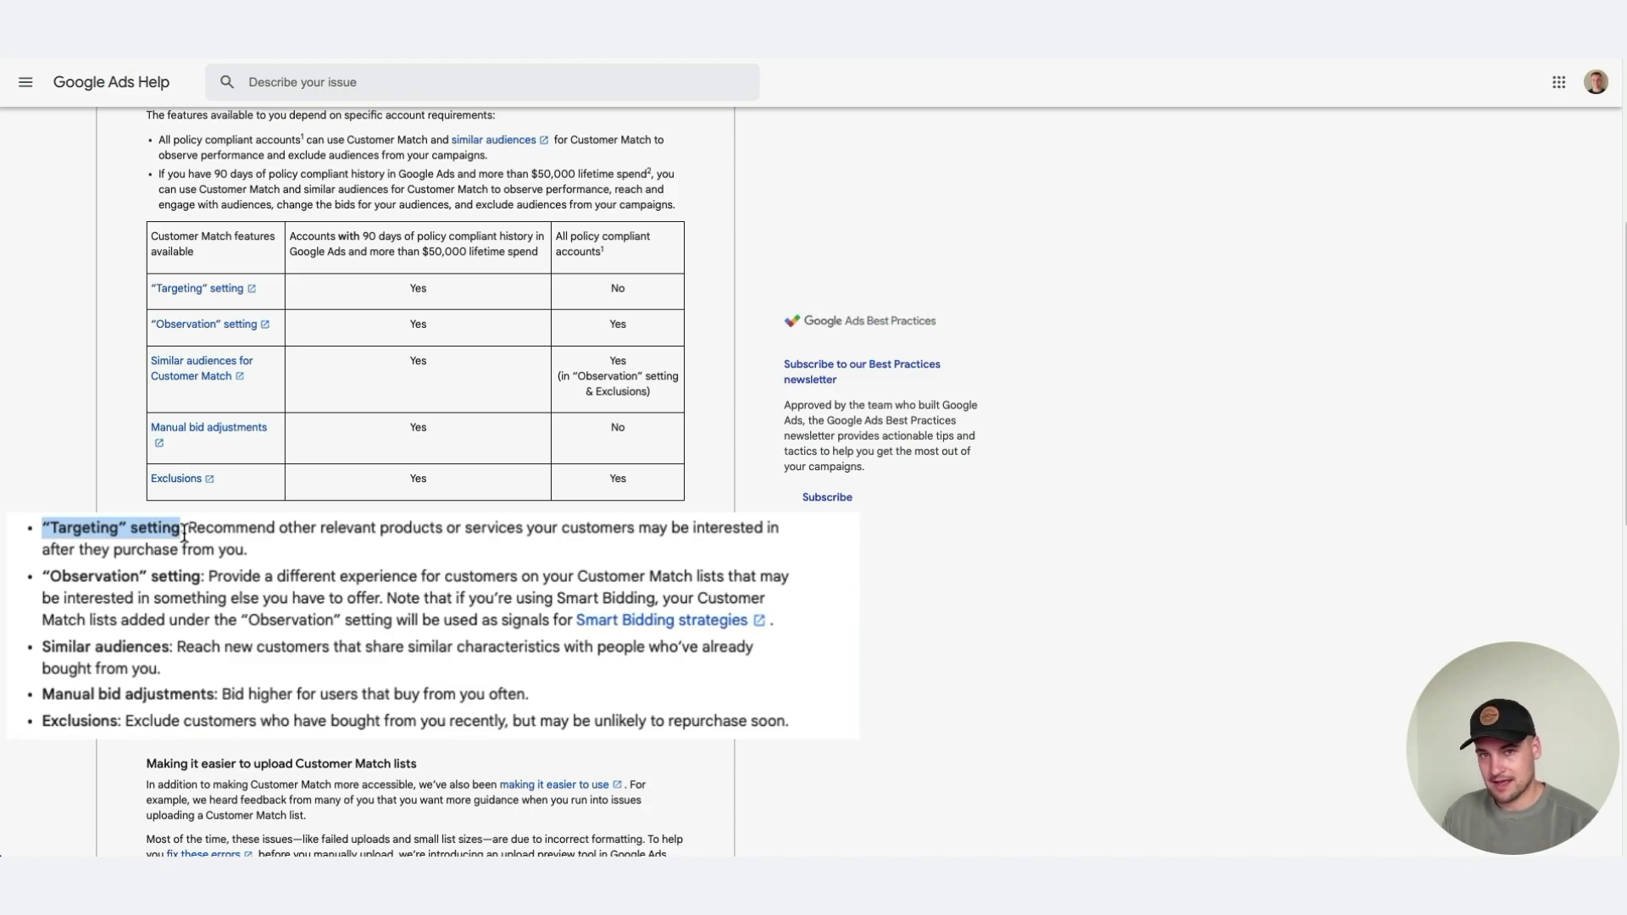
pyautogui.moveTo(201, 578); pyautogui.dragTo(46, 585)
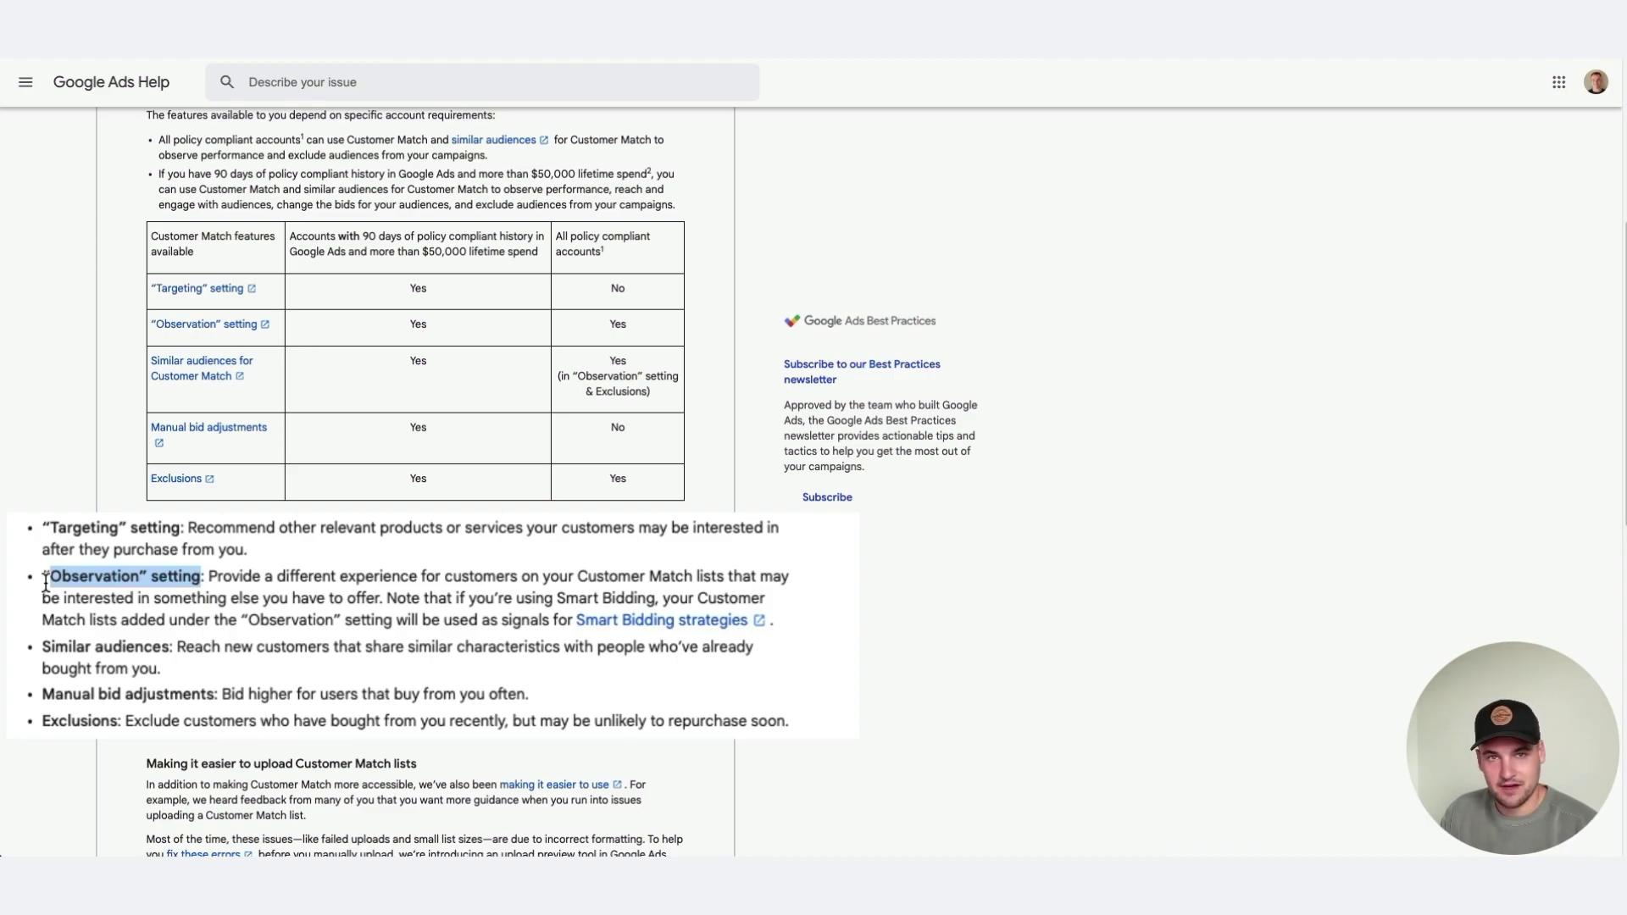
pyautogui.moveTo(43, 647); pyautogui.dragTo(176, 654)
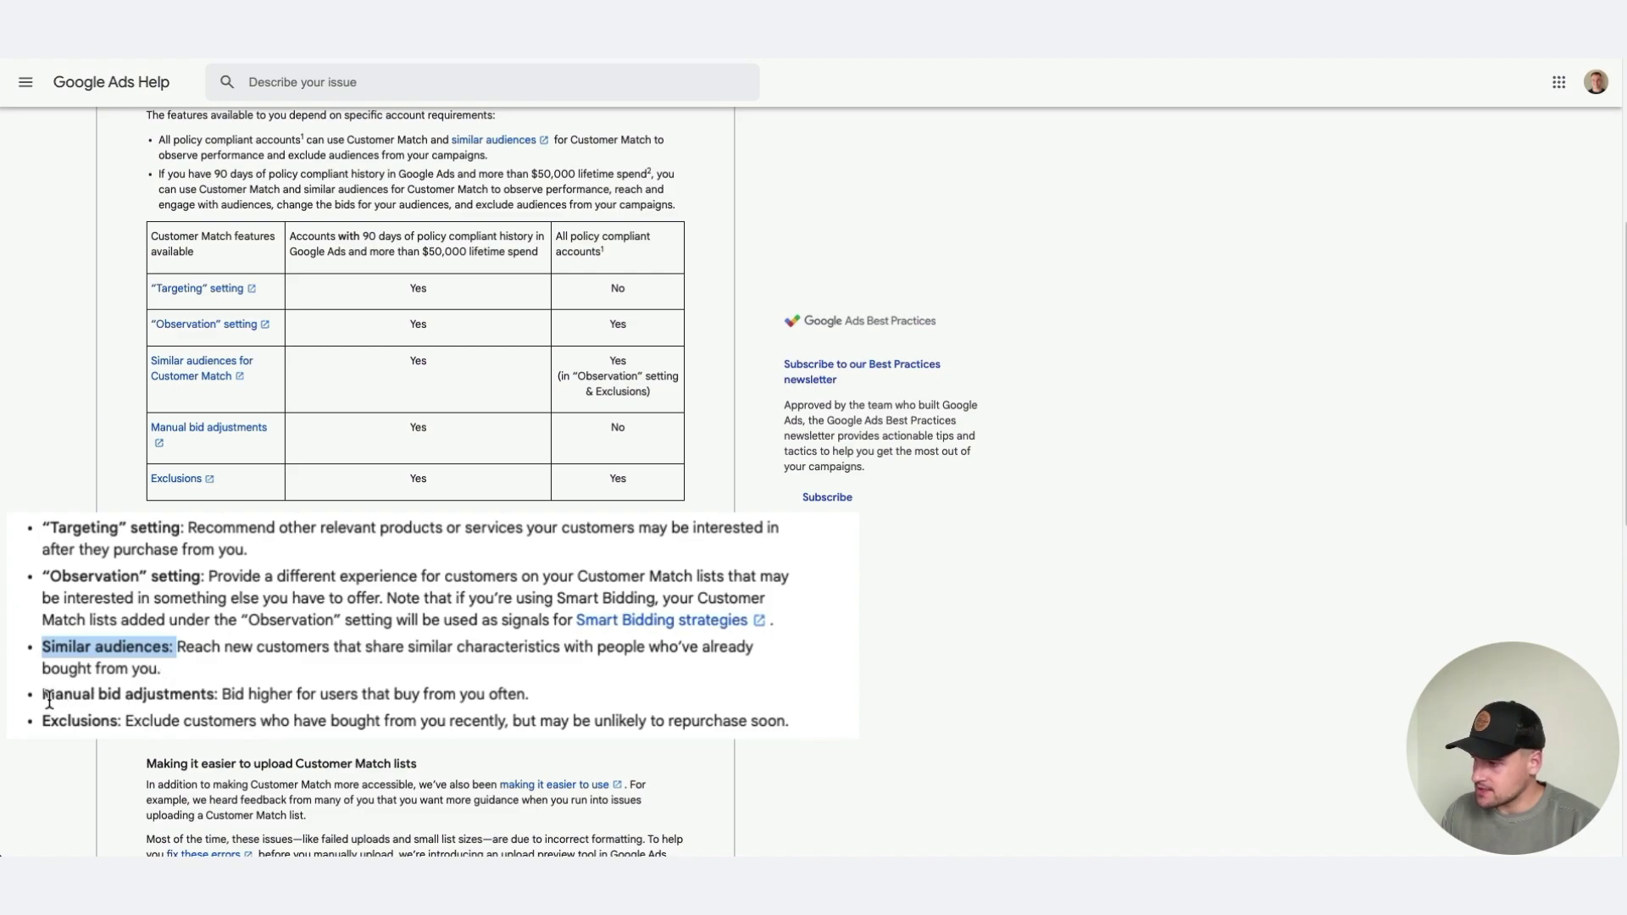
pyautogui.moveTo(44, 695); pyautogui.dragTo(214, 695)
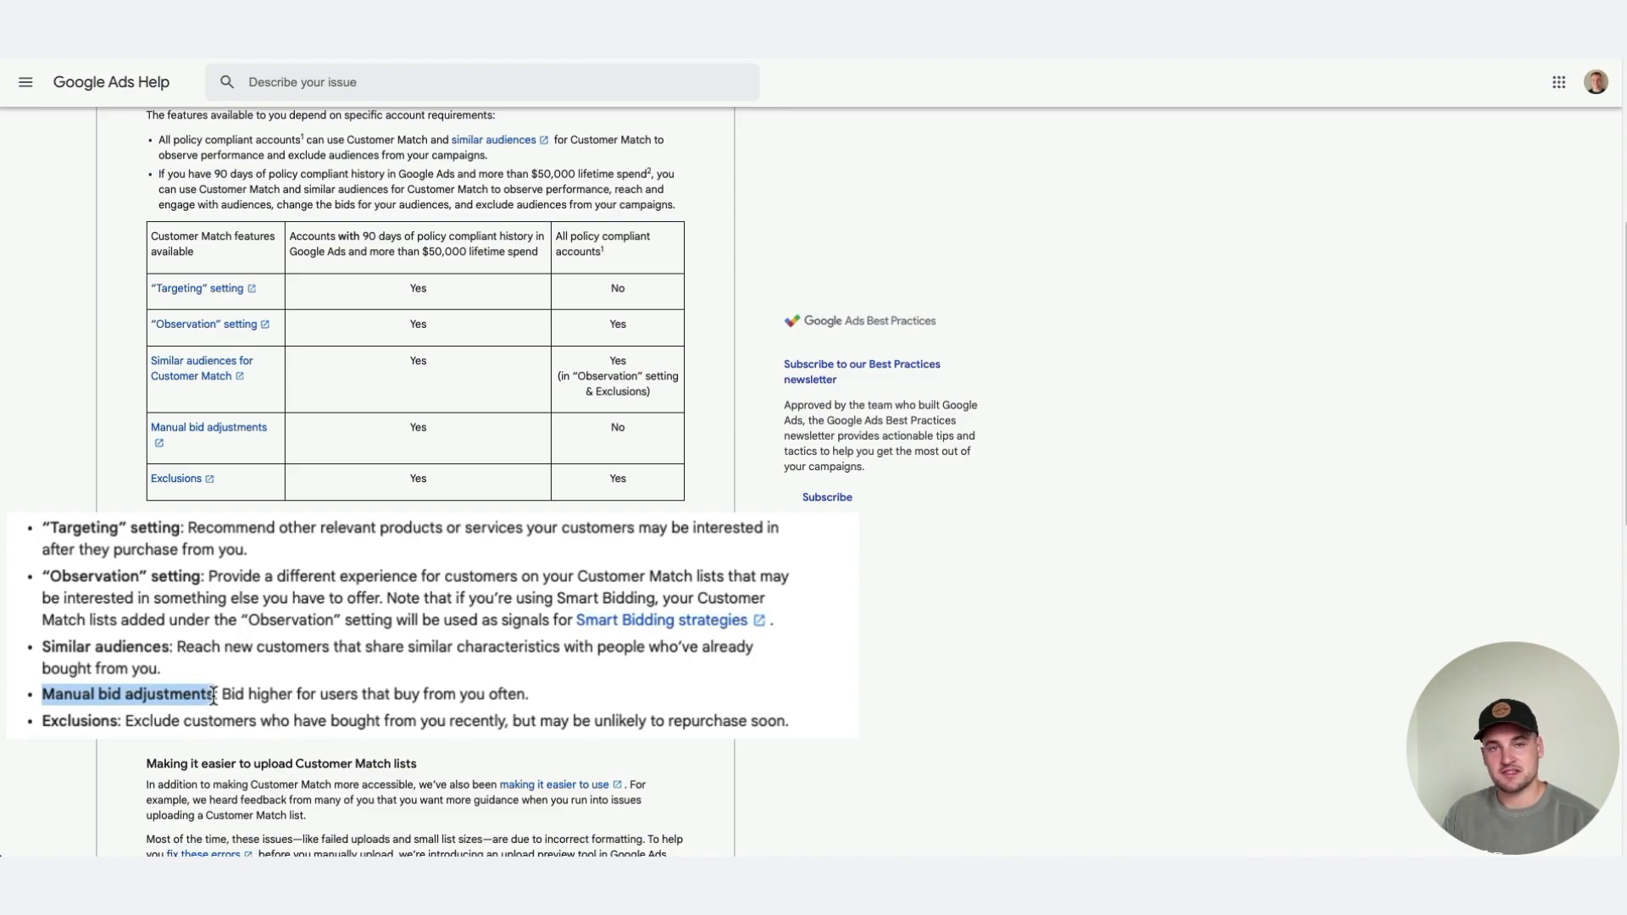
# Step: Highlight the Manual bid adjustments and Exclusions examples, then return toward the article top
pyautogui.click(213, 695)
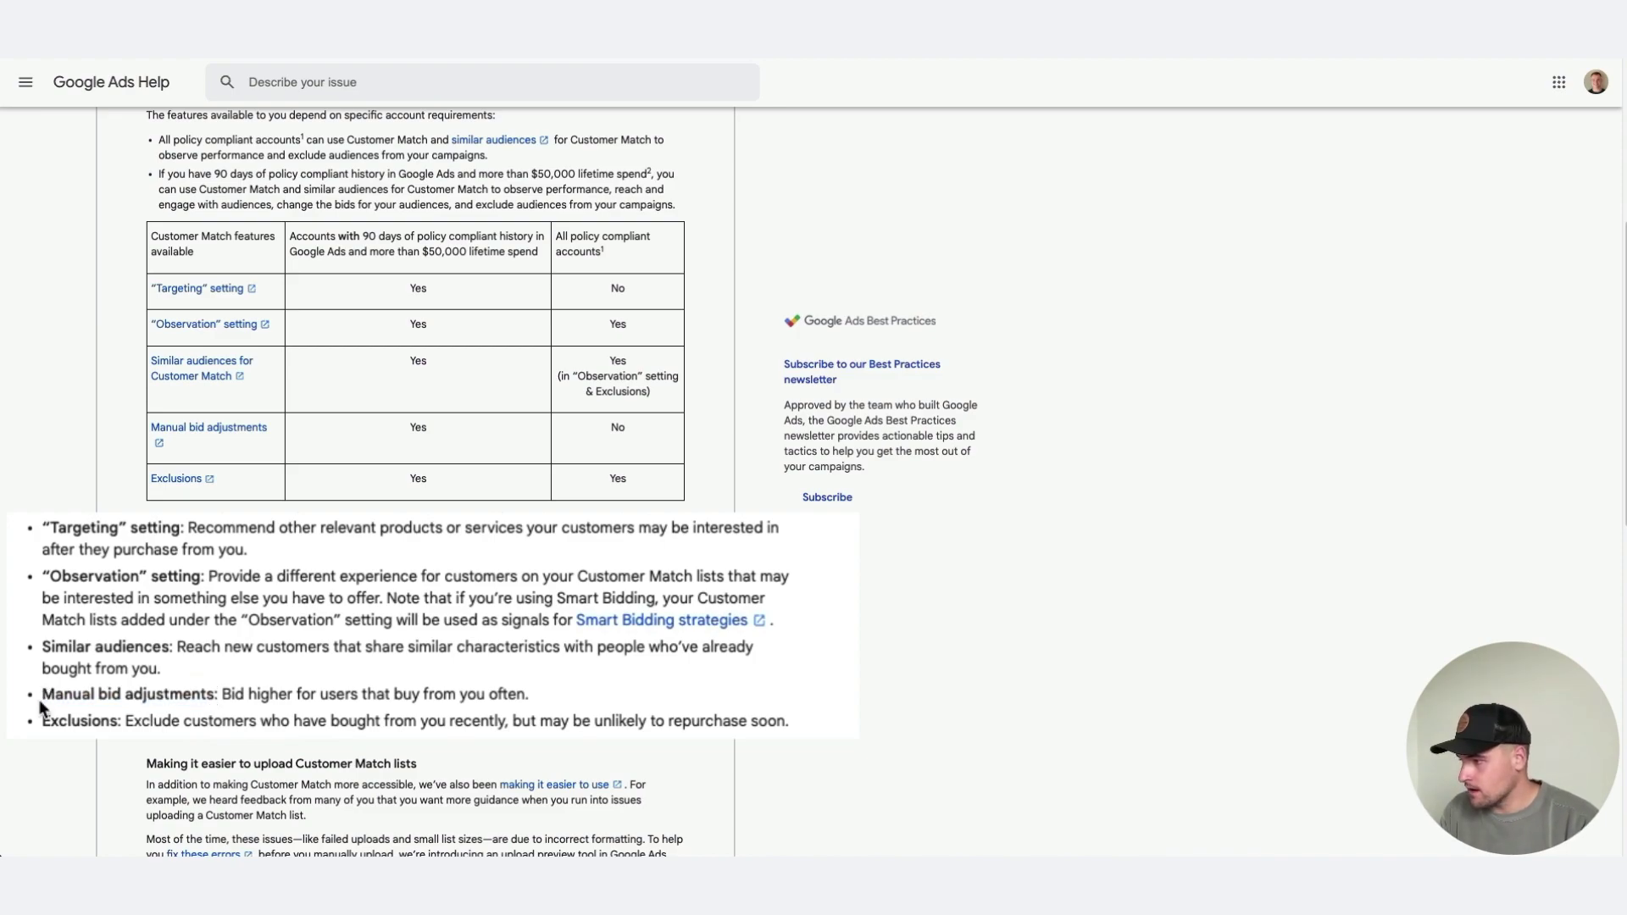
pyautogui.moveTo(42, 695); pyautogui.dragTo(217, 697)
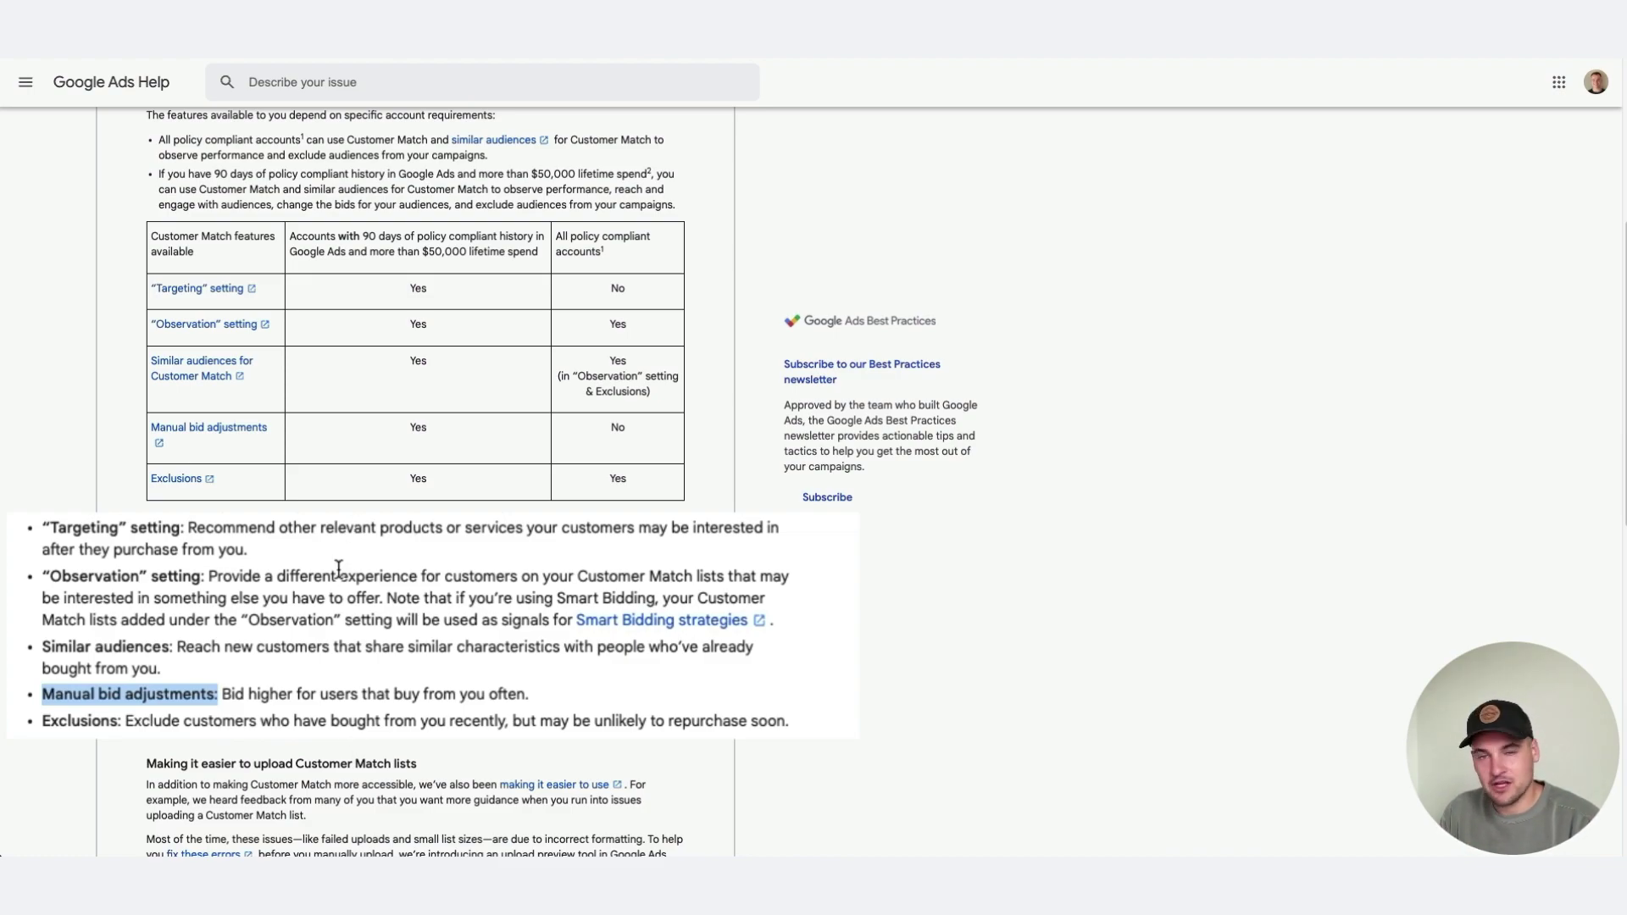
pyautogui.scroll(-1, 249, 583)
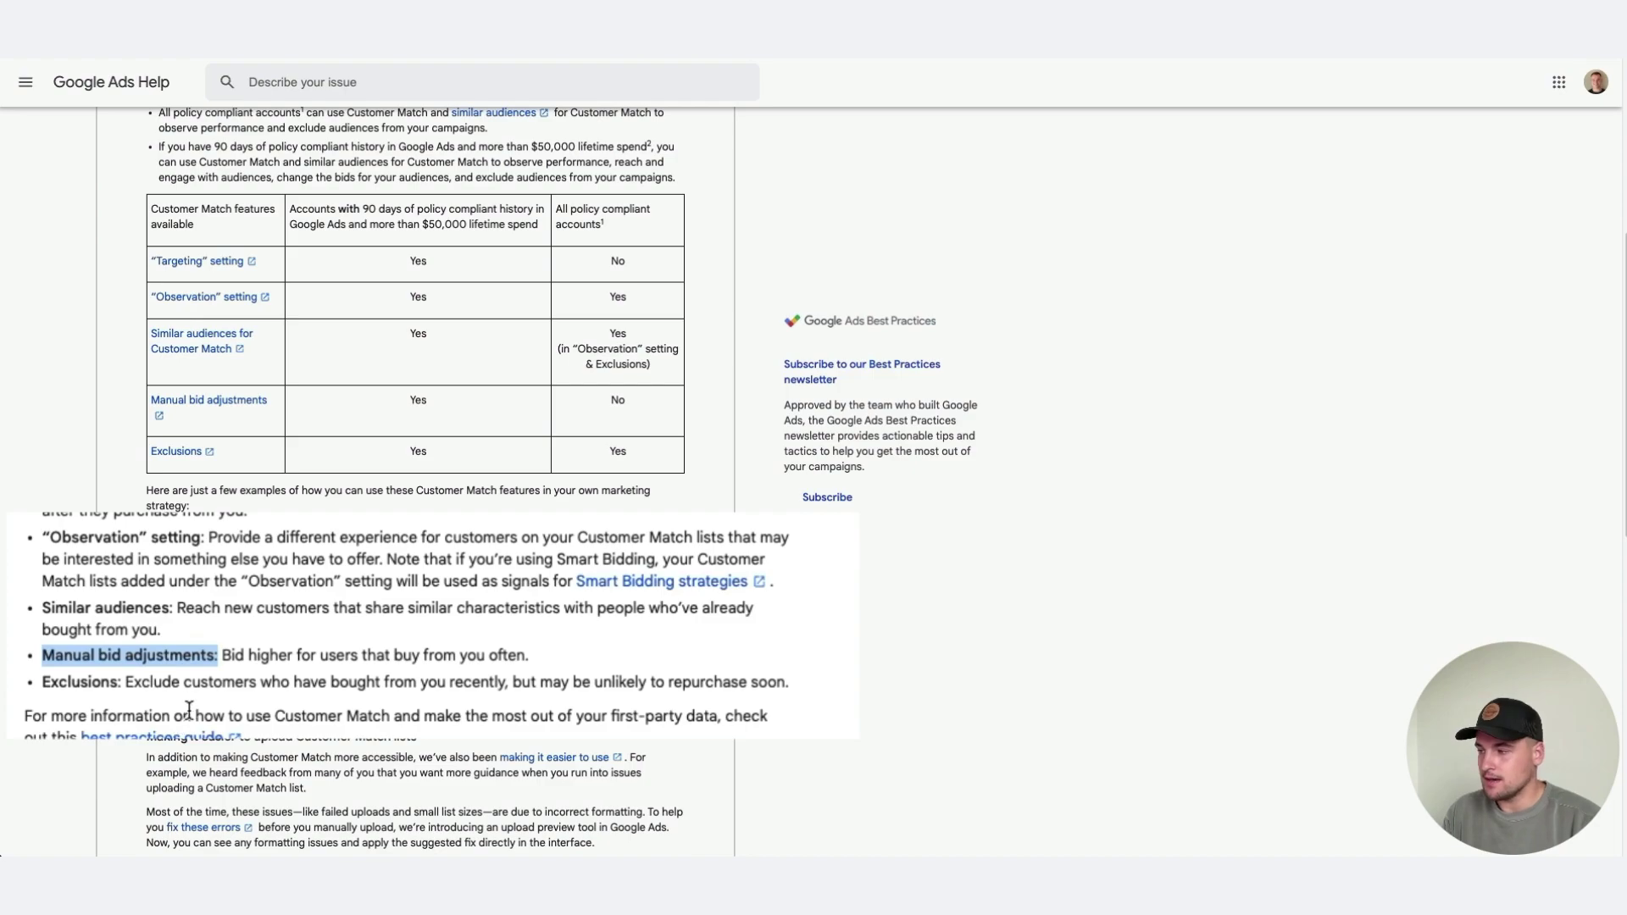
pyautogui.moveTo(153, 682); pyautogui.dragTo(413, 676)
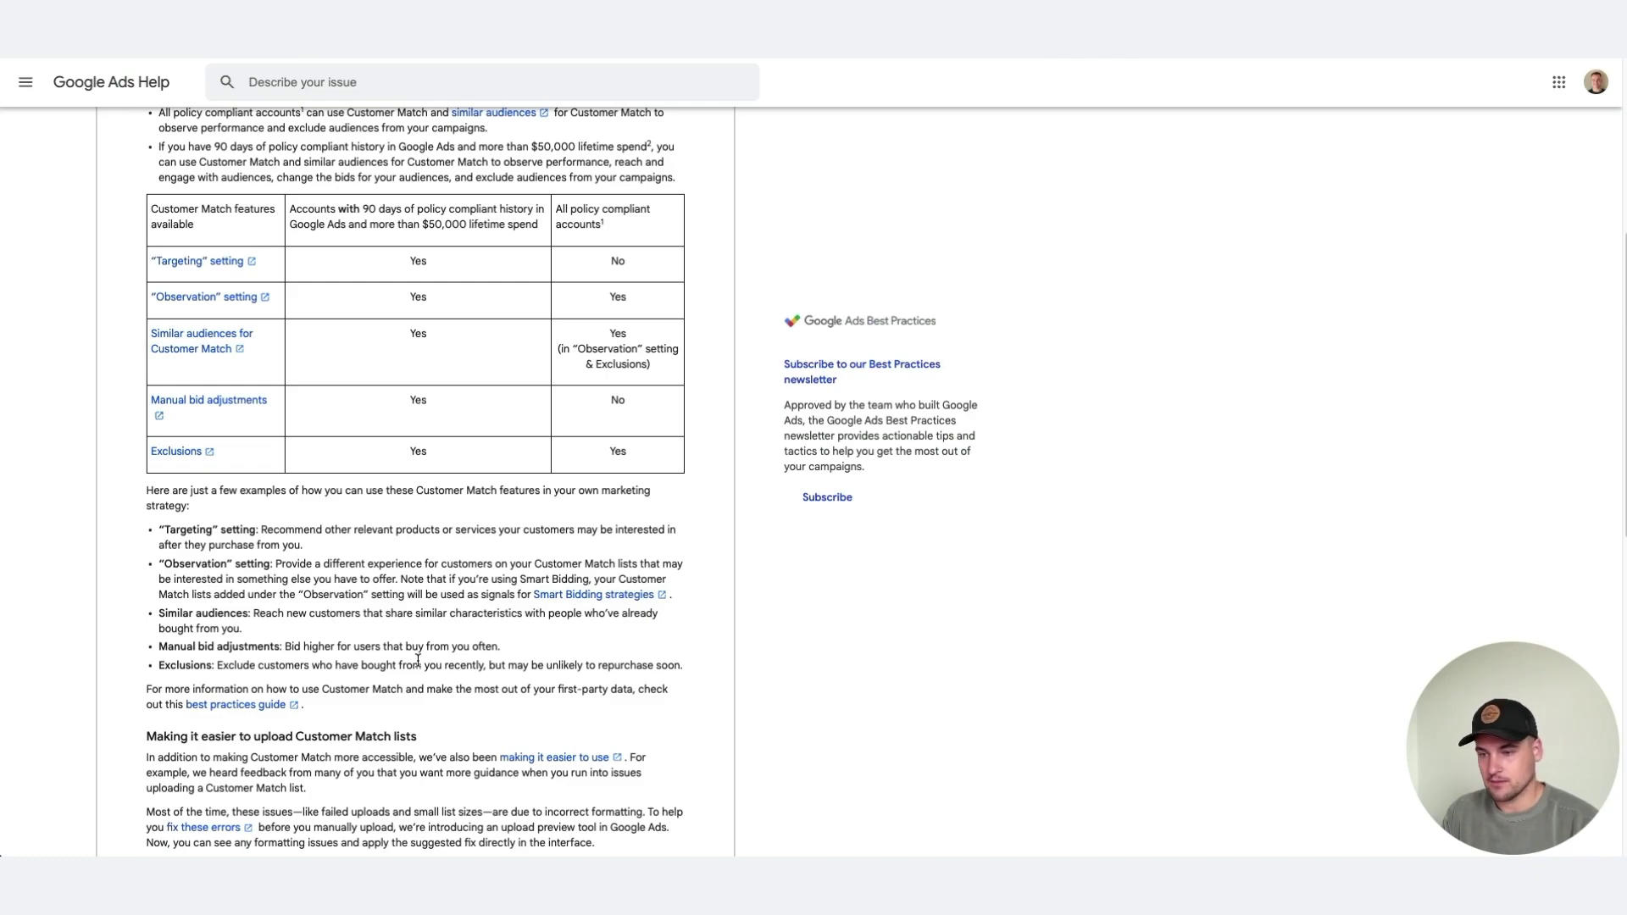
pyautogui.scroll(-1, 261, 636)
pyautogui.scroll(6, 269, 632)
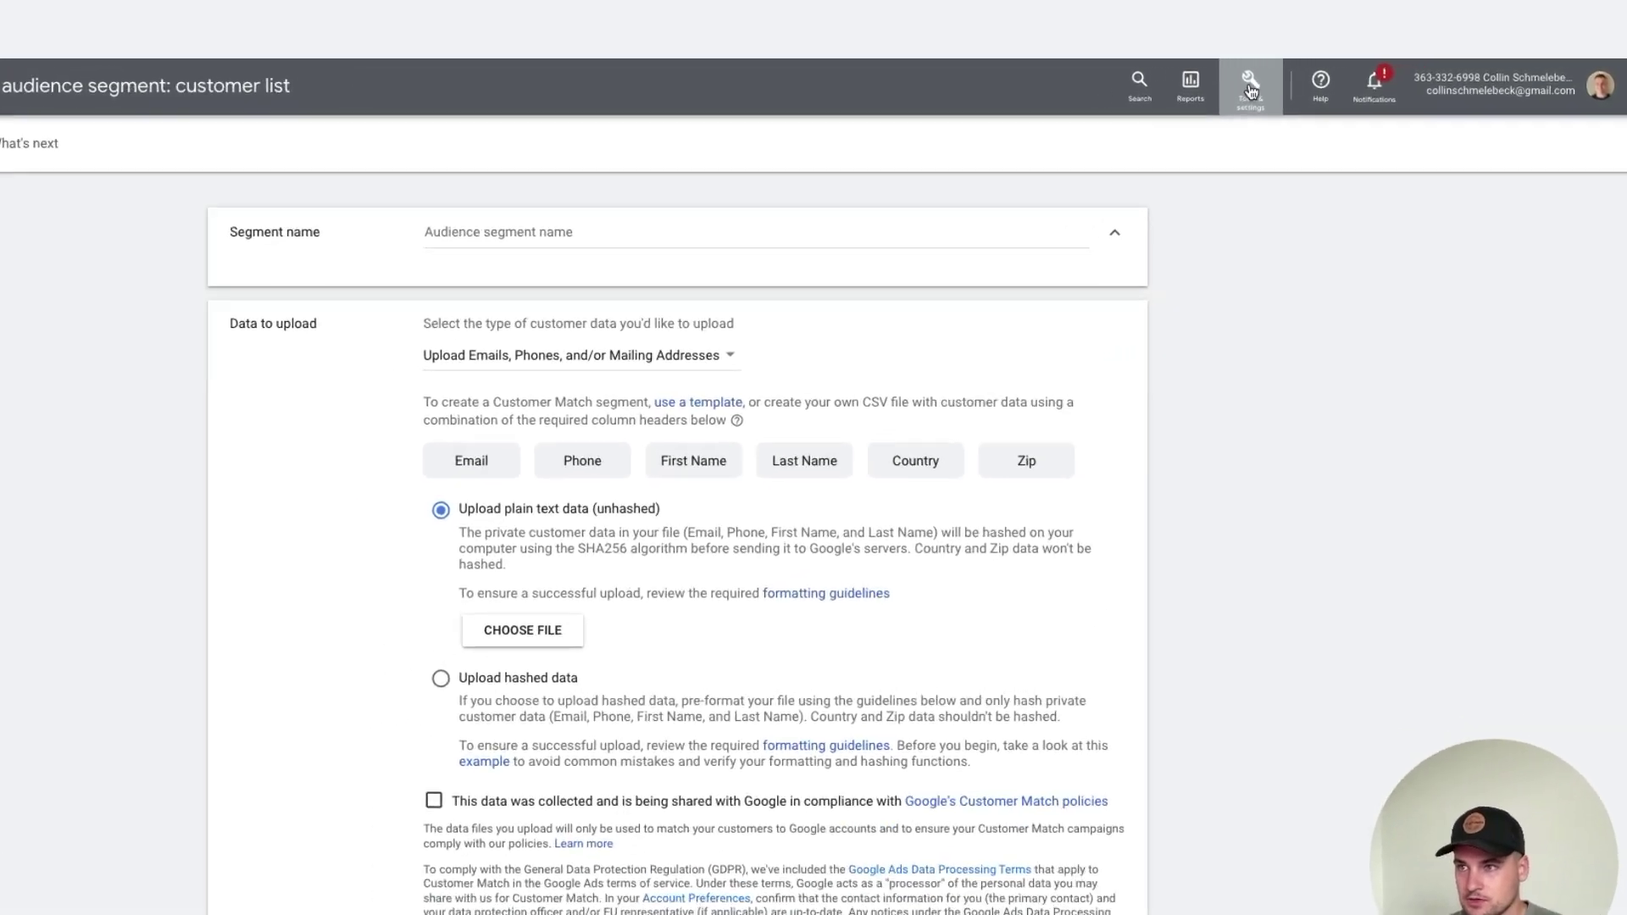
pyautogui.click(1305, 85)
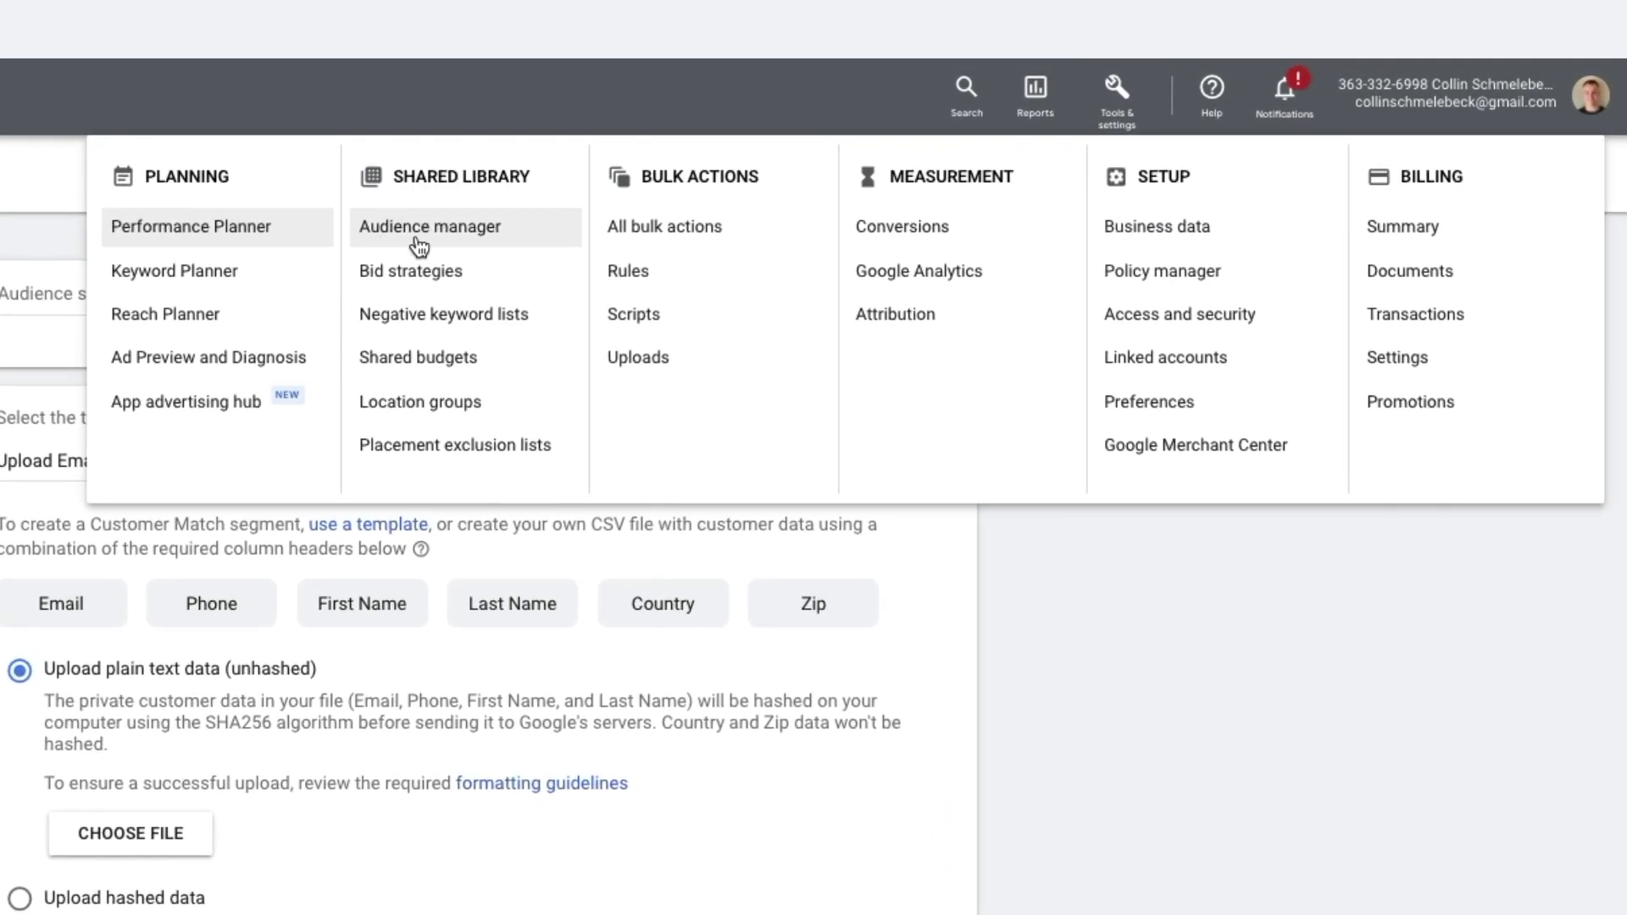
pyautogui.press('Escape')
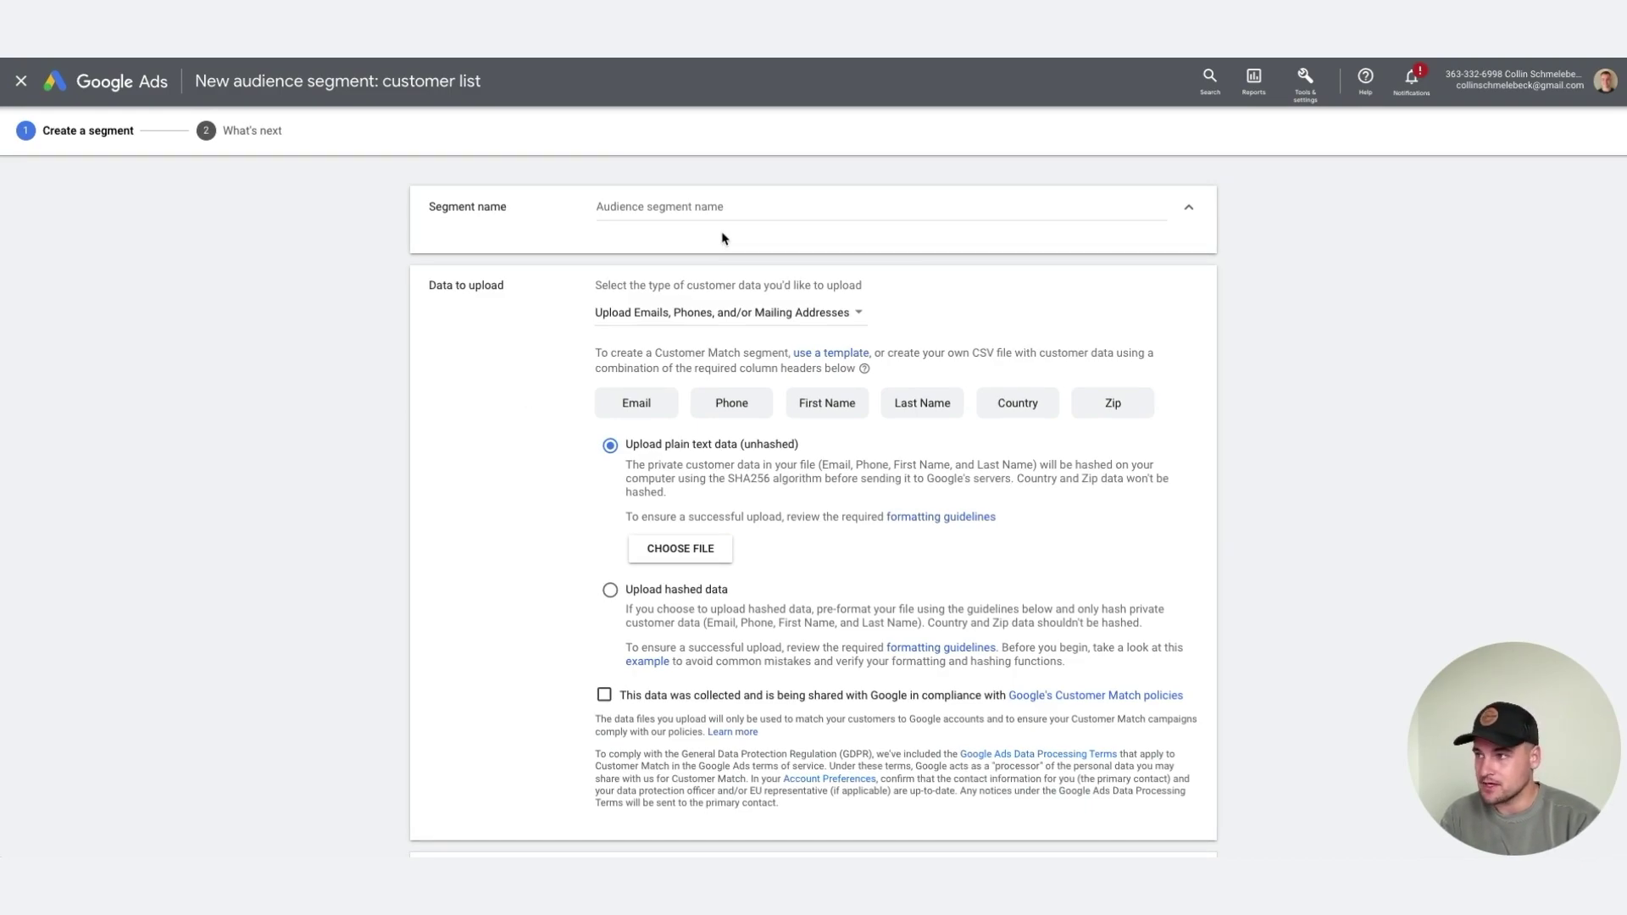
pyautogui.moveTo(217, 81); pyautogui.dragTo(481, 82)
pyautogui.click(490, 423)
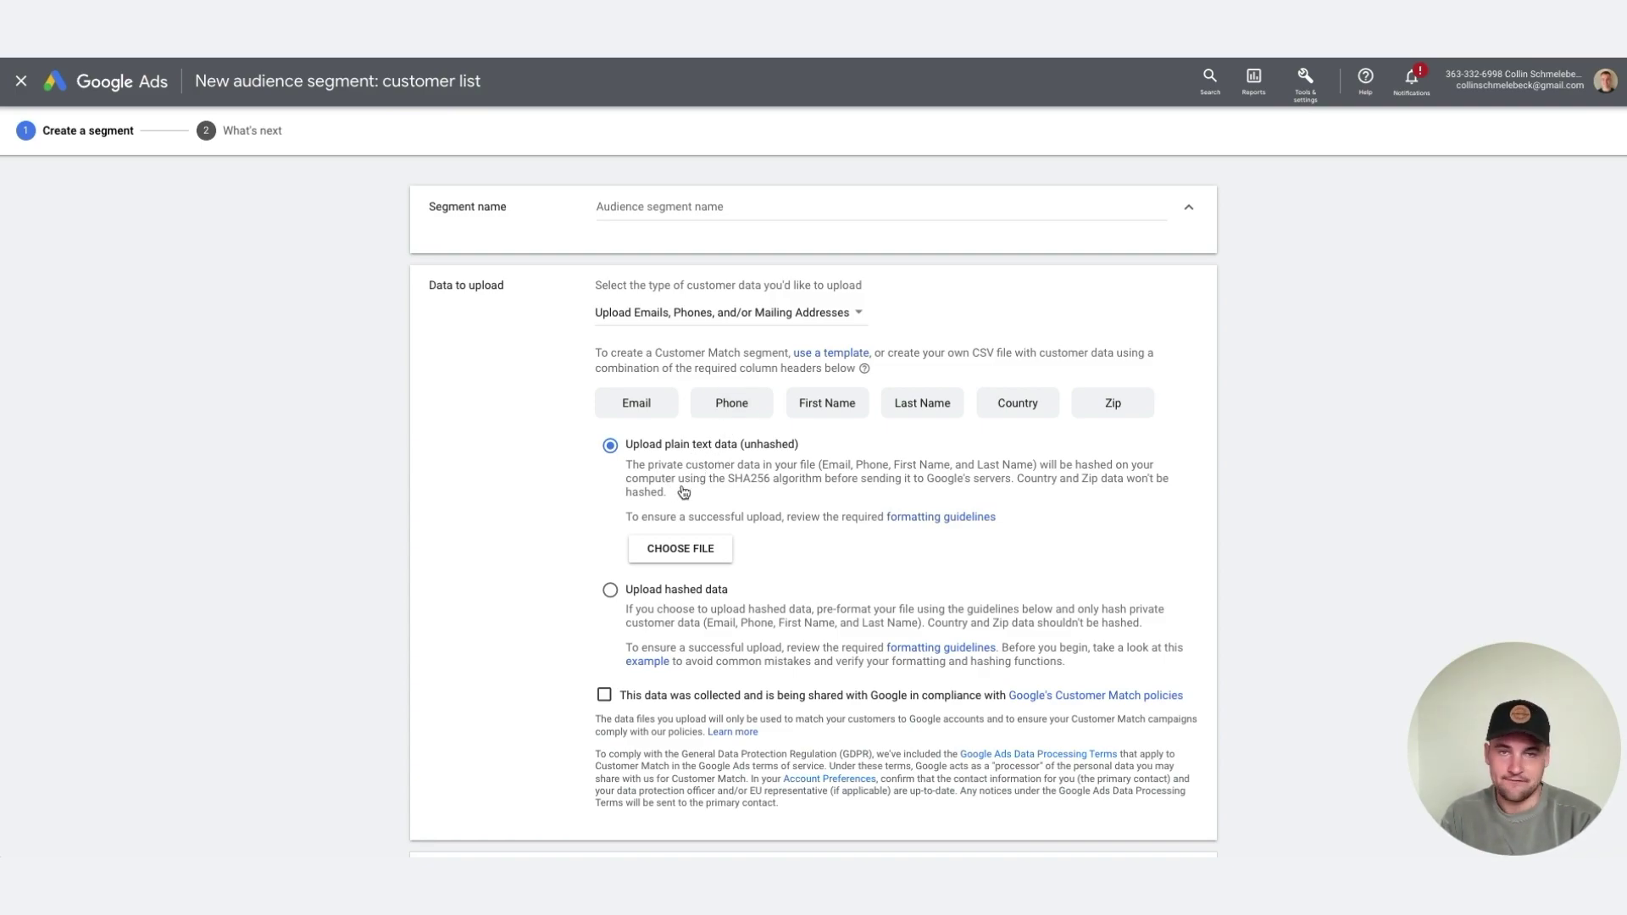
pyautogui.moveTo(693, 400)
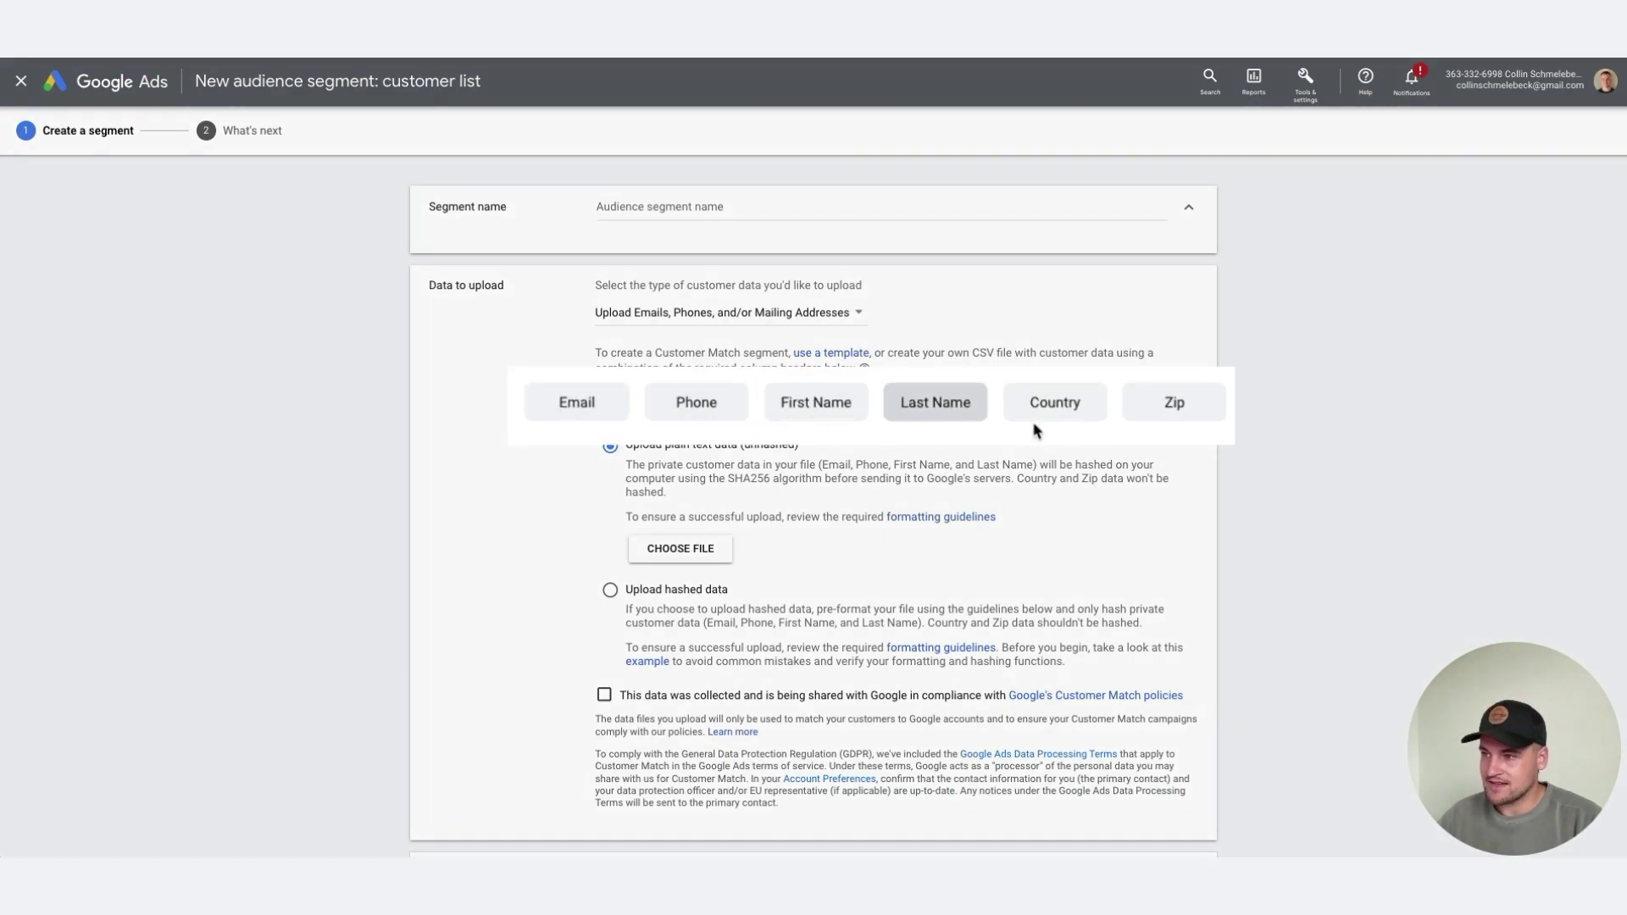
pyautogui.moveTo(552, 413)
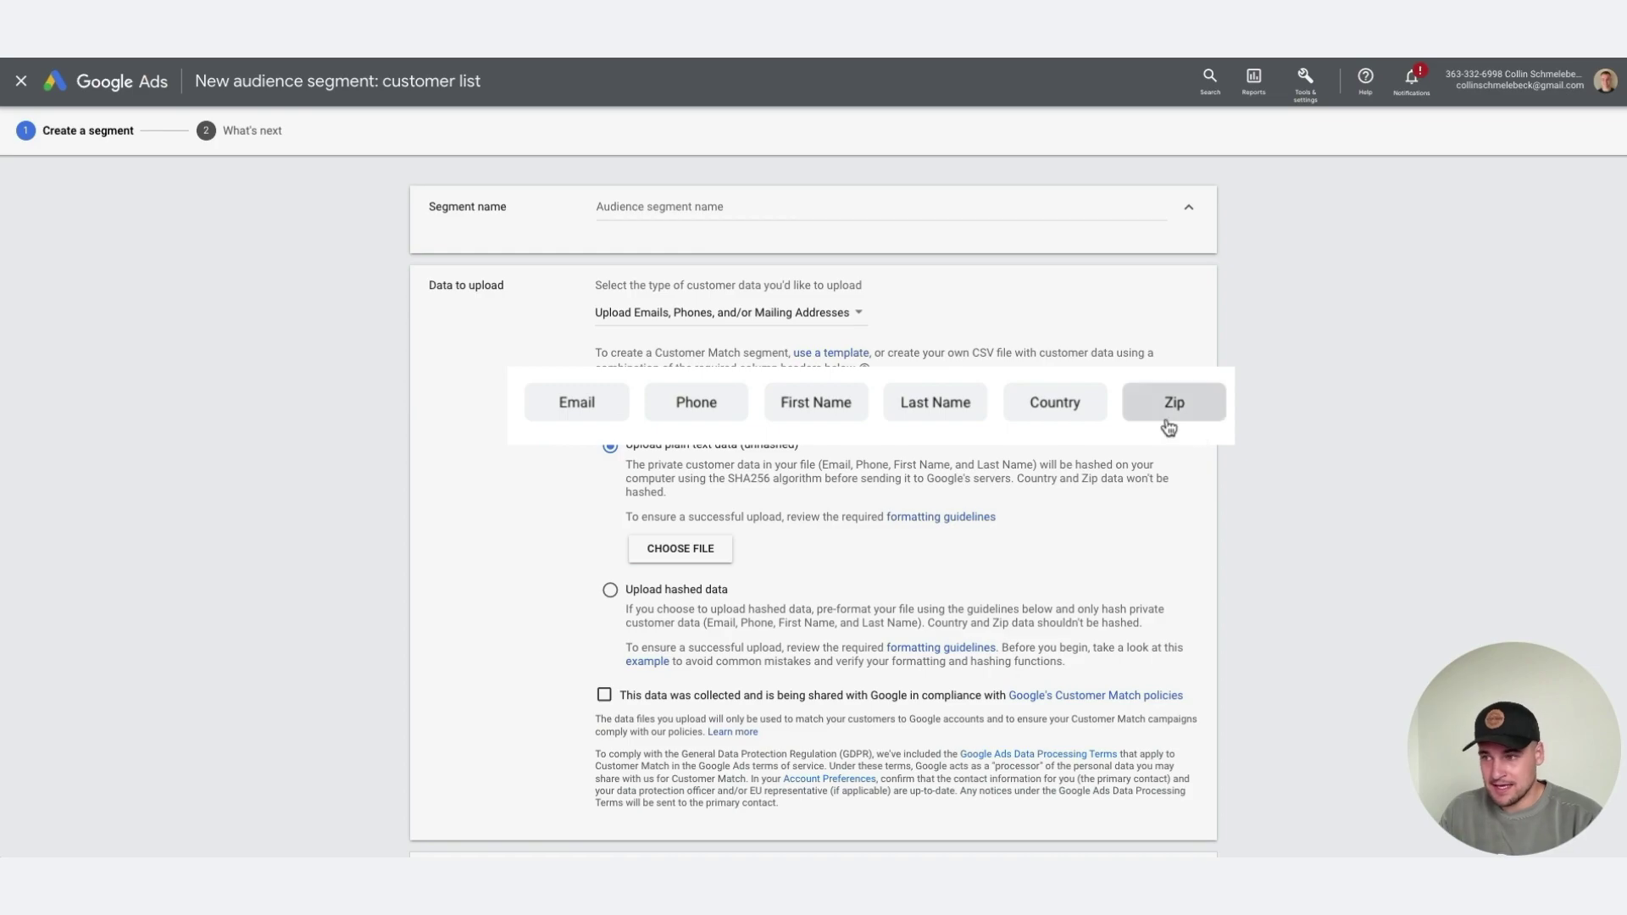
pyautogui.moveTo(1161, 421)
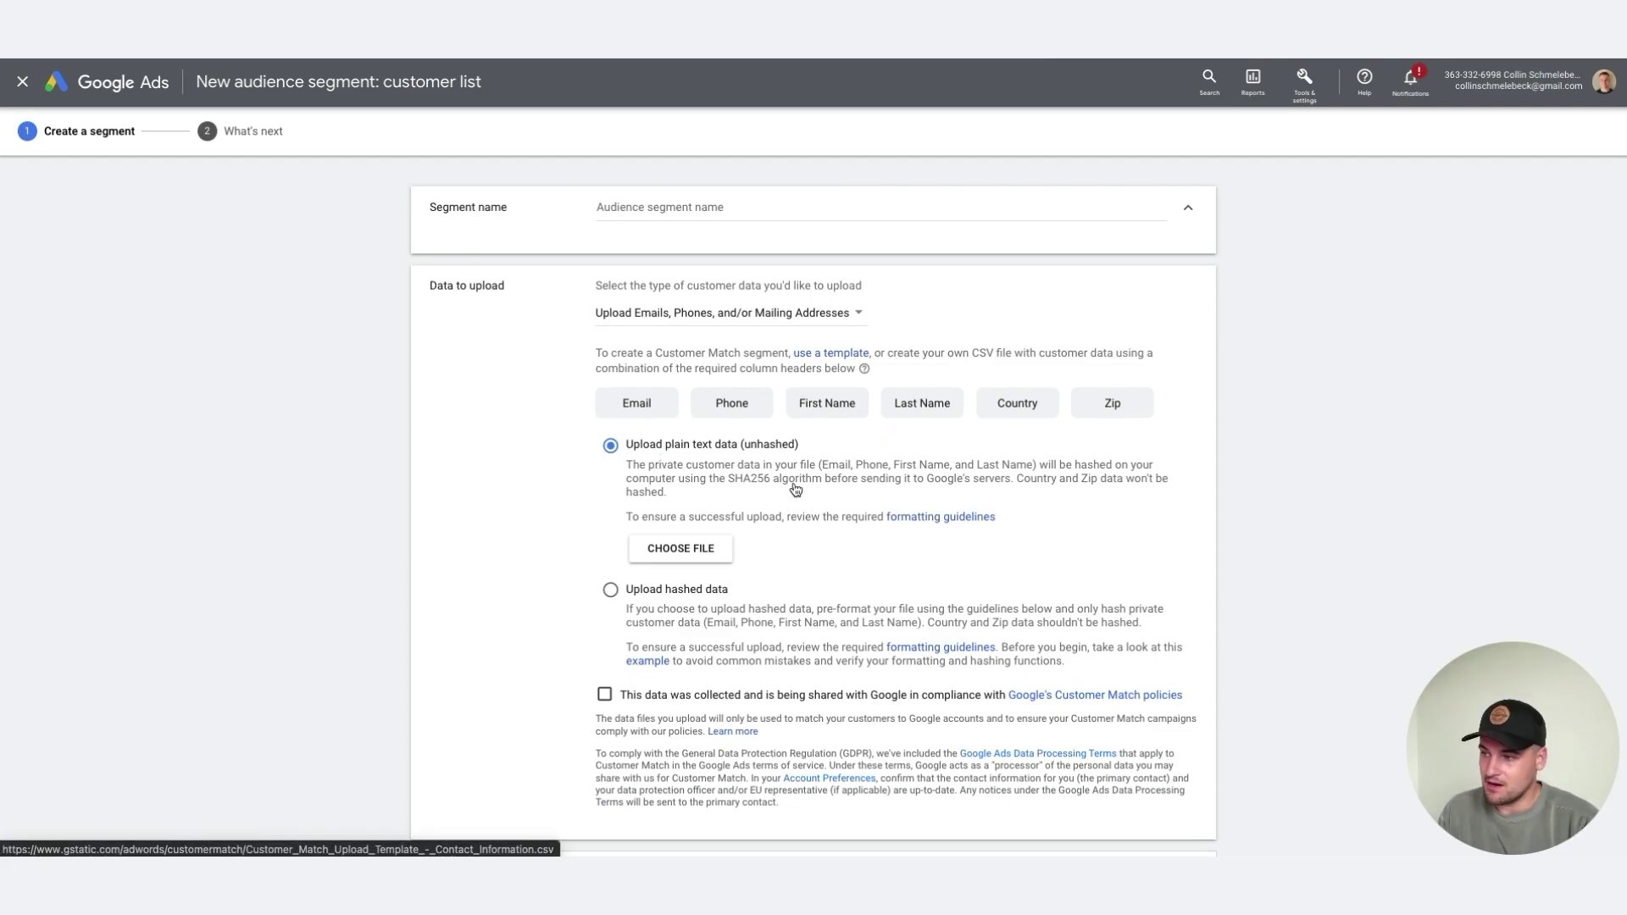
# Step: Confirm that the uploaded data complies with Customer Match policies
pyautogui.scroll(-2, 607, 692)
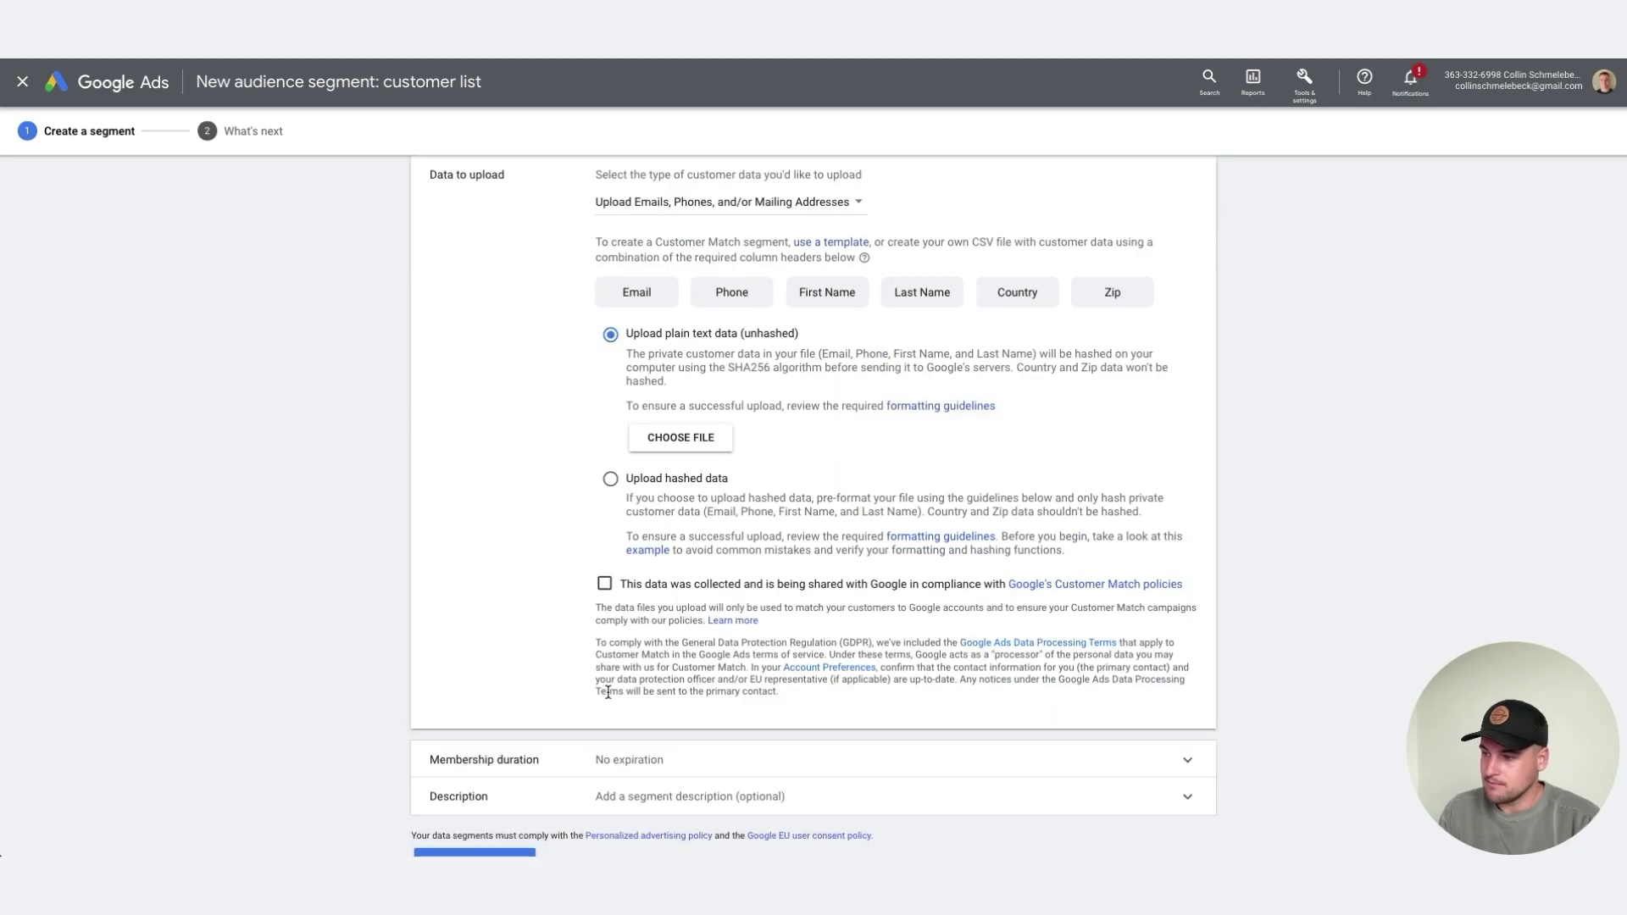
pyautogui.click(604, 584)
pyautogui.scroll(-1, 604, 584)
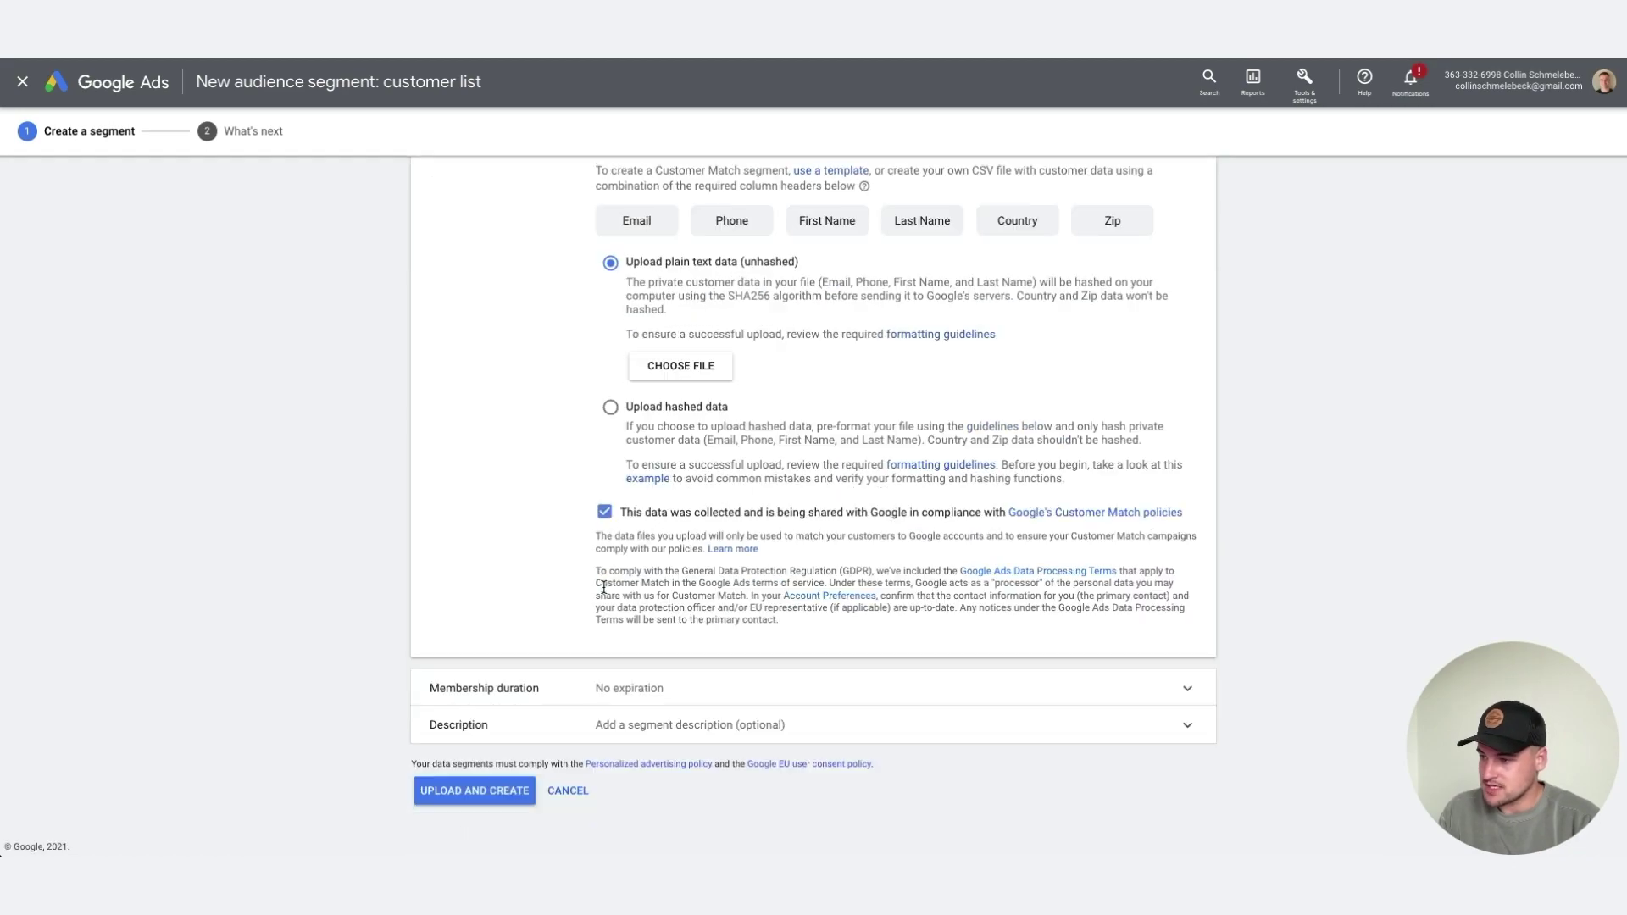
# Step: Change membership duration from never expiring to a set number of days
pyautogui.click(712, 693)
pyautogui.click(688, 751)
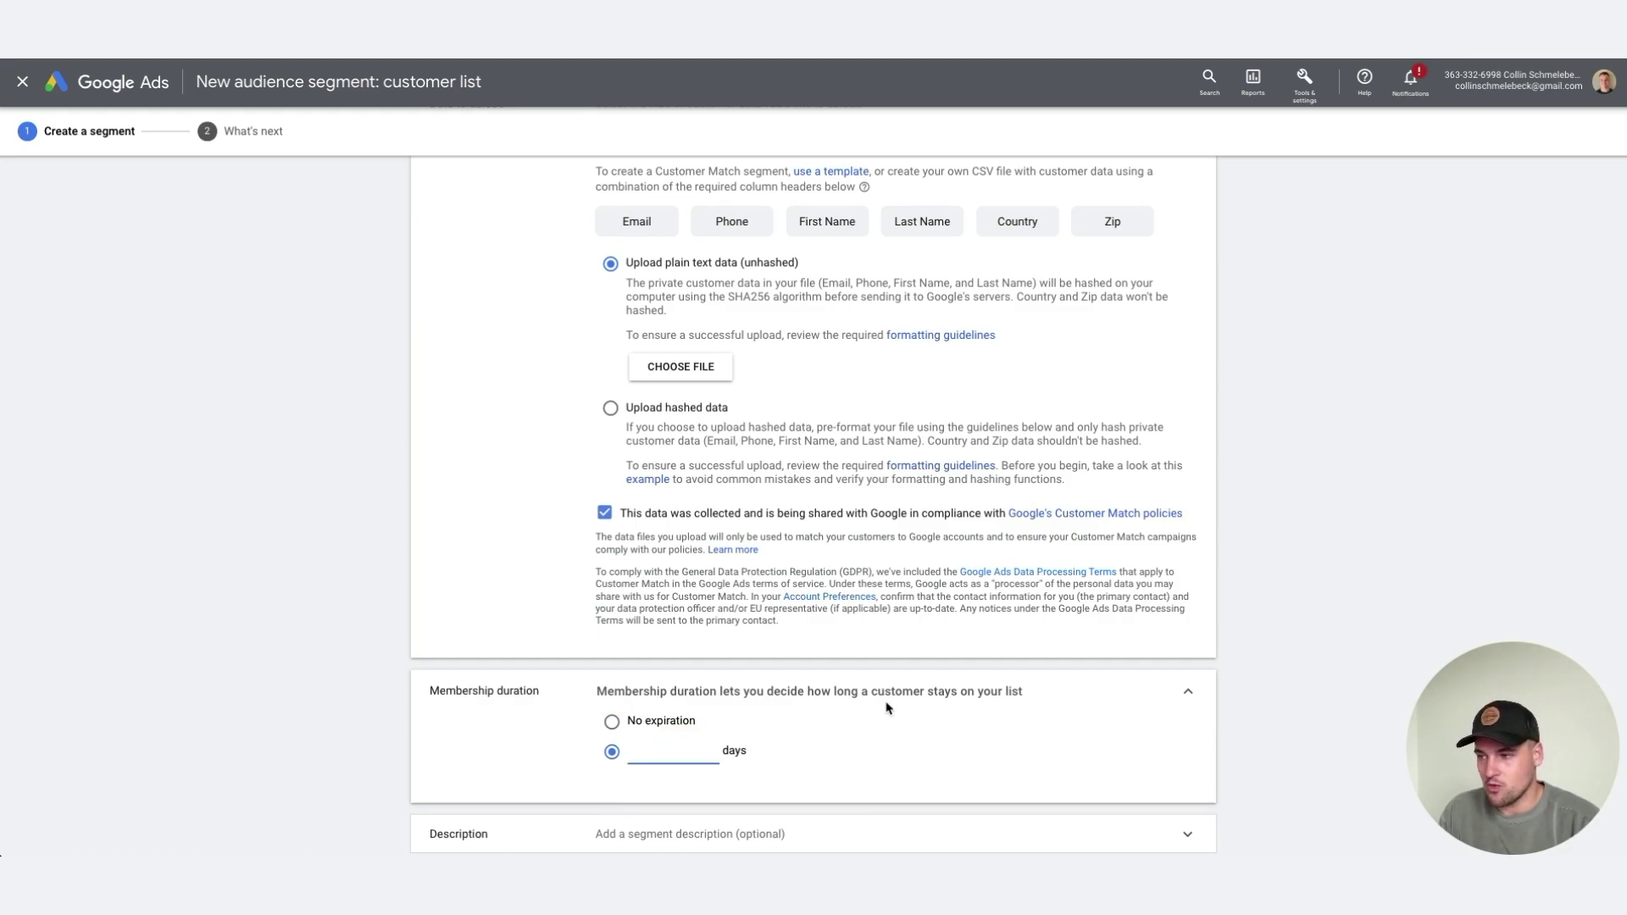
pyautogui.click(1188, 693)
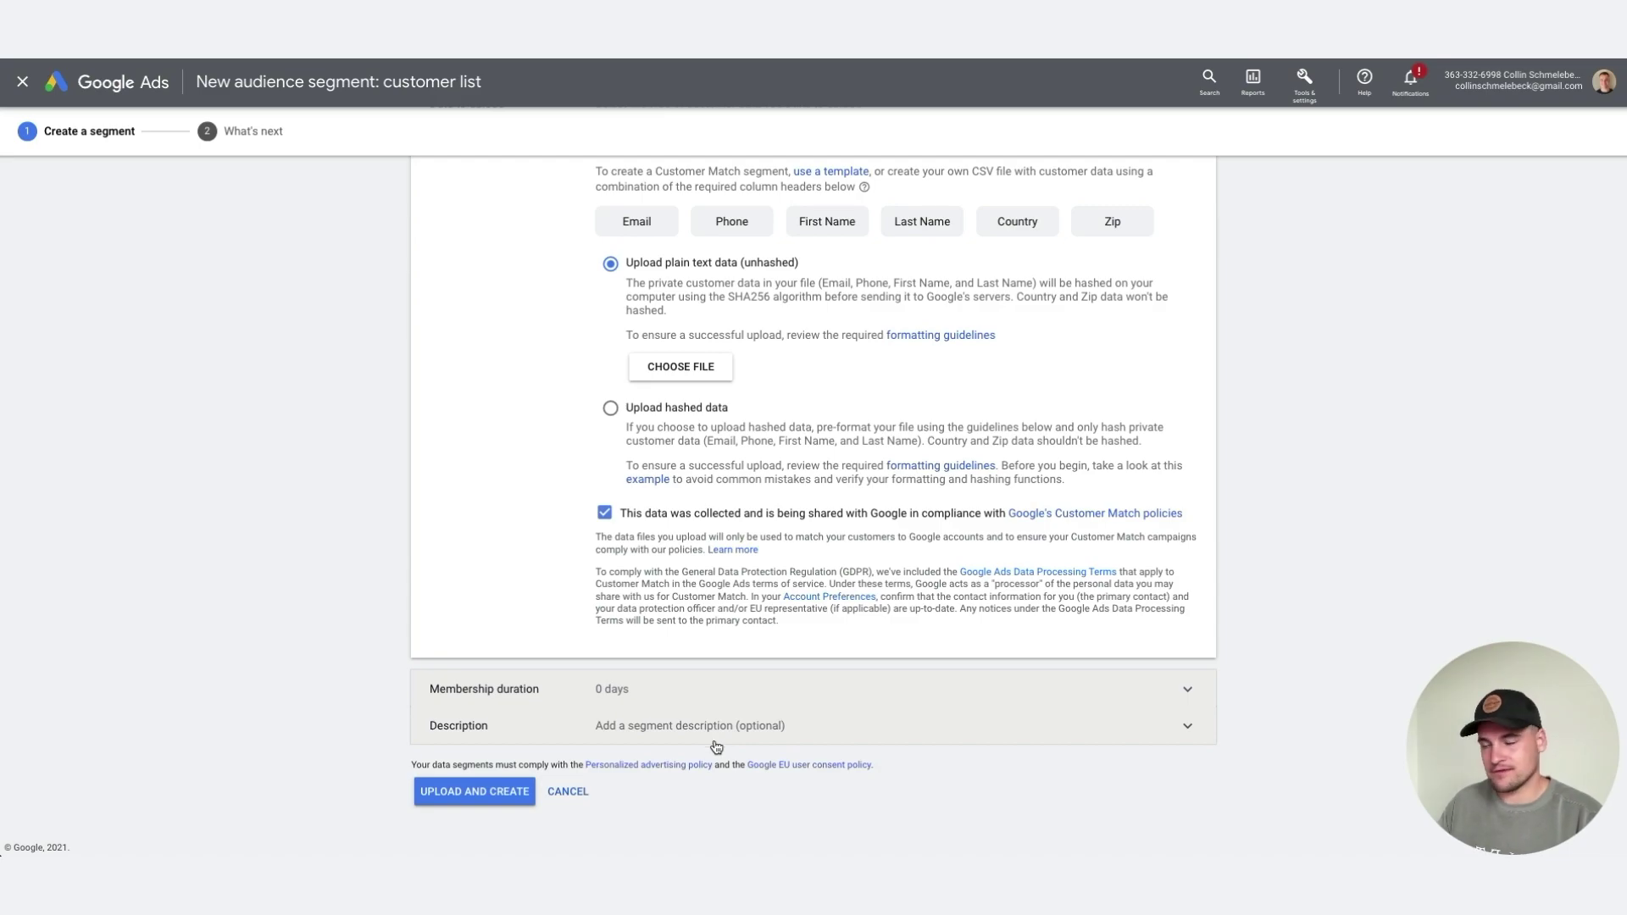
pyautogui.scroll(2, 541, 756)
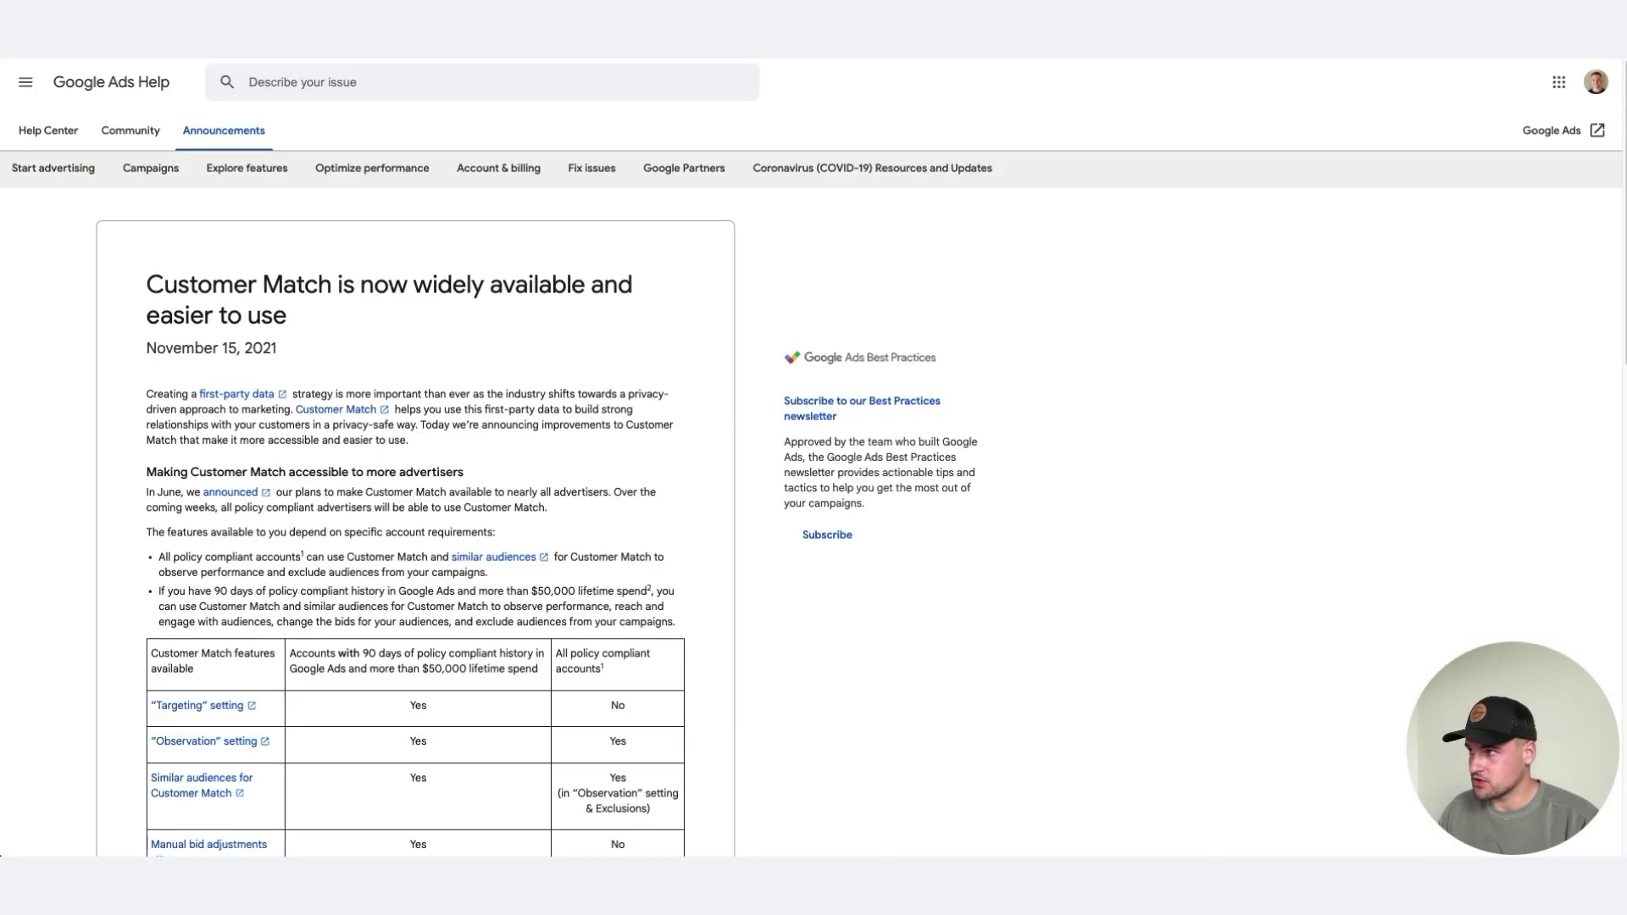
pyautogui.scroll(-1, 597, 468)
pyautogui.scroll(-10, 597, 469)
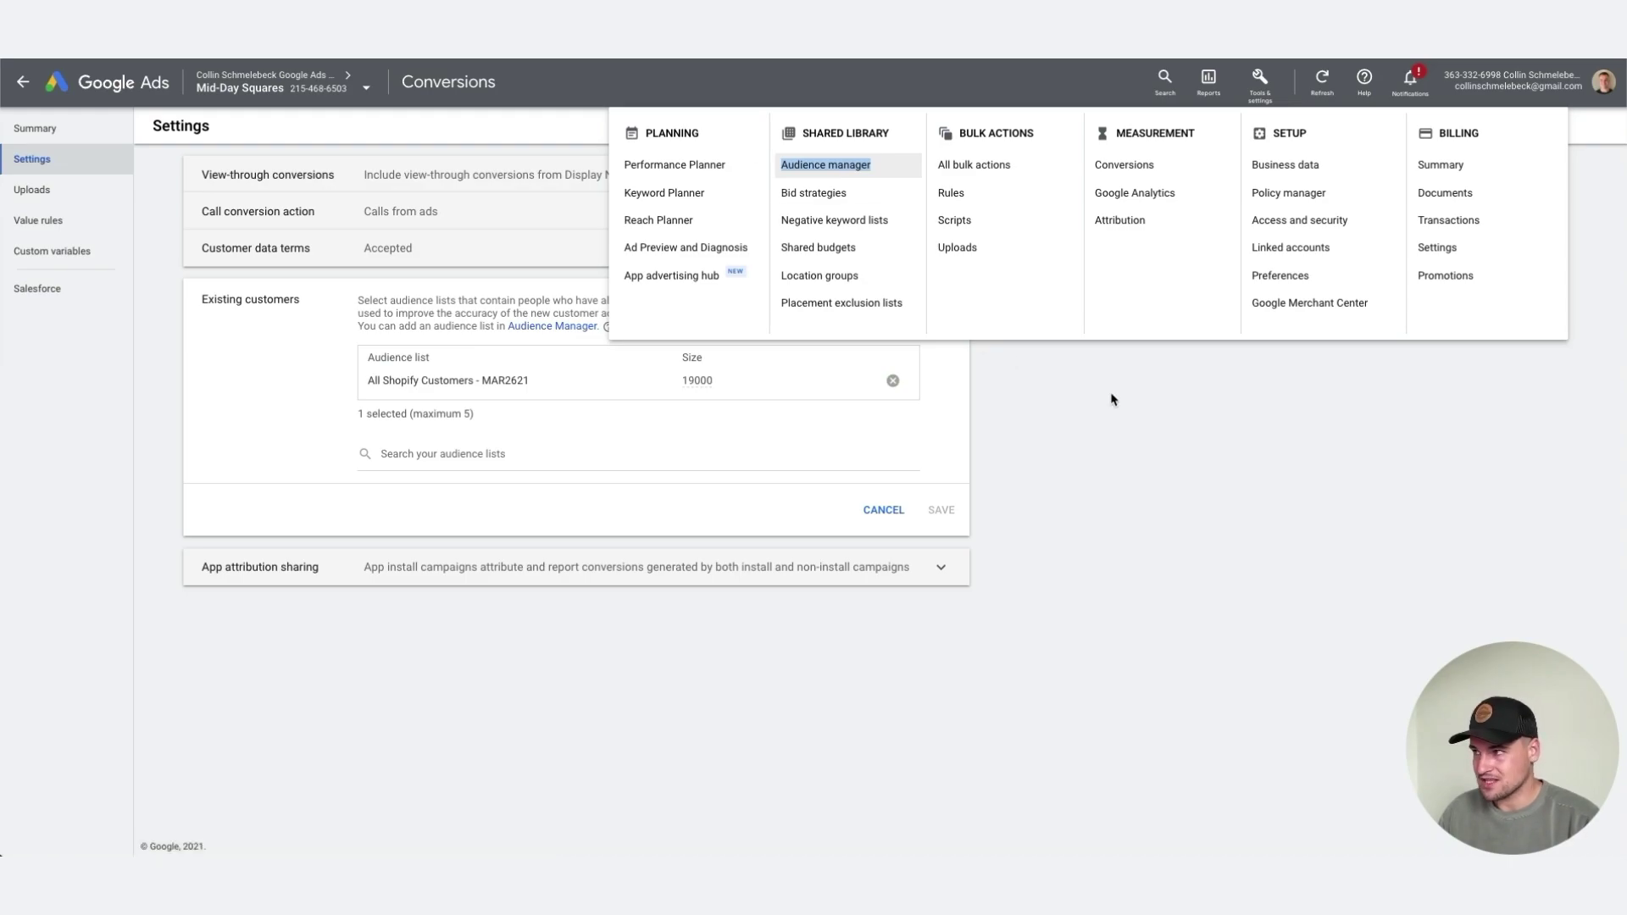
# Step: Go to the Conversions settings page showing the Existing customers audience list
pyautogui.click(888, 371)
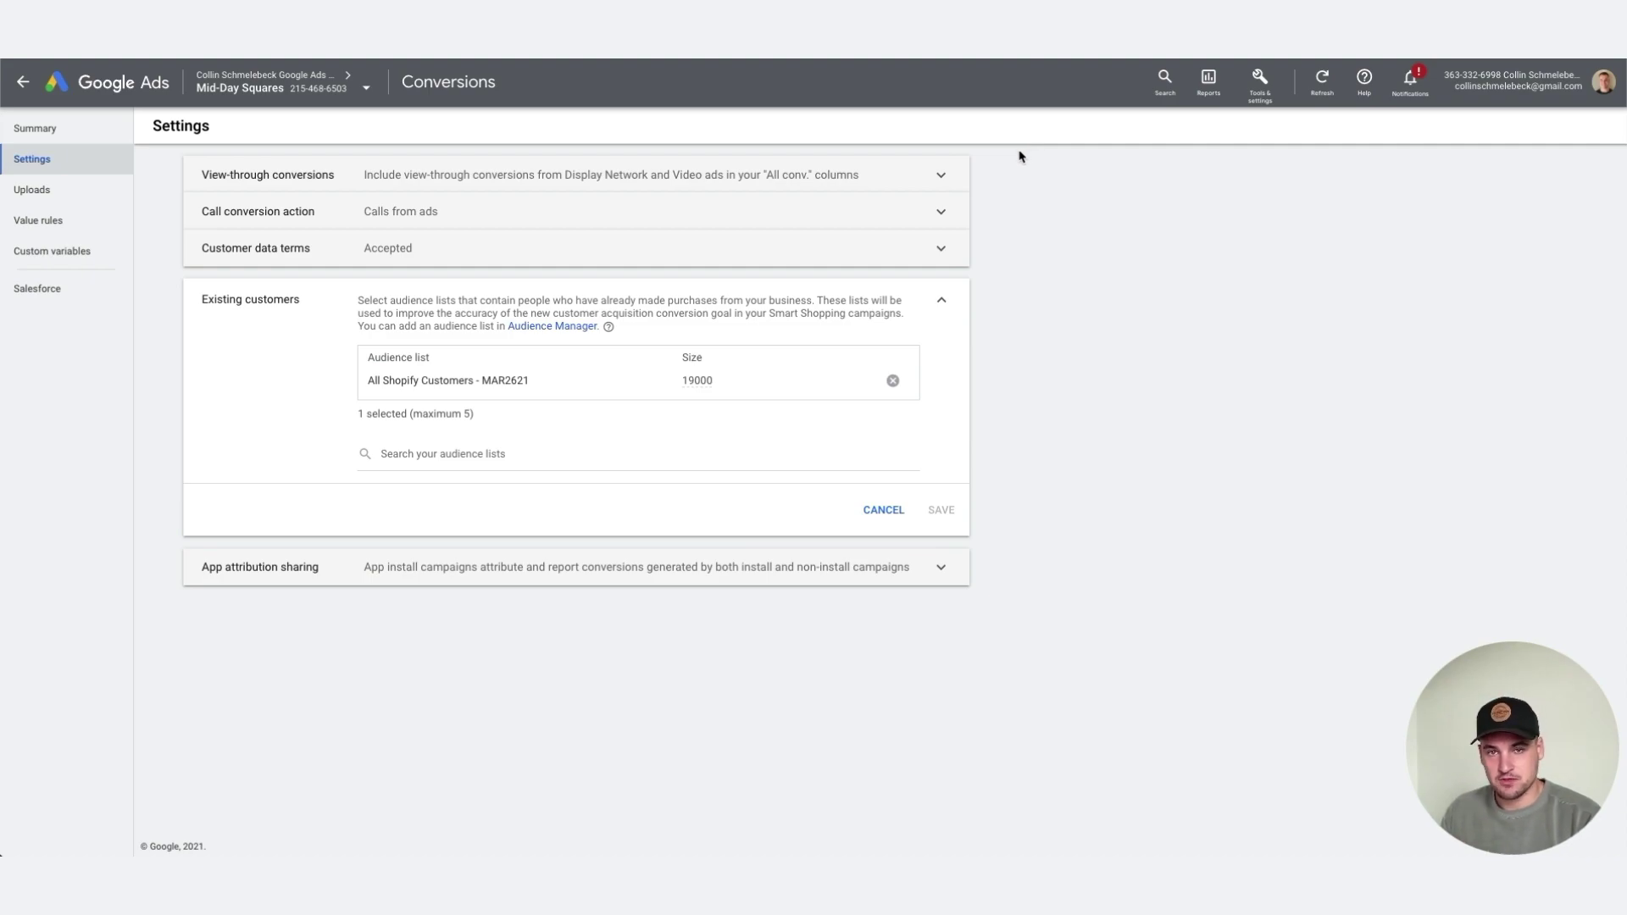
# Step: Reopen the Existing customers setting and cancel, keeping the single audience list selected
pyautogui.click(1261, 82)
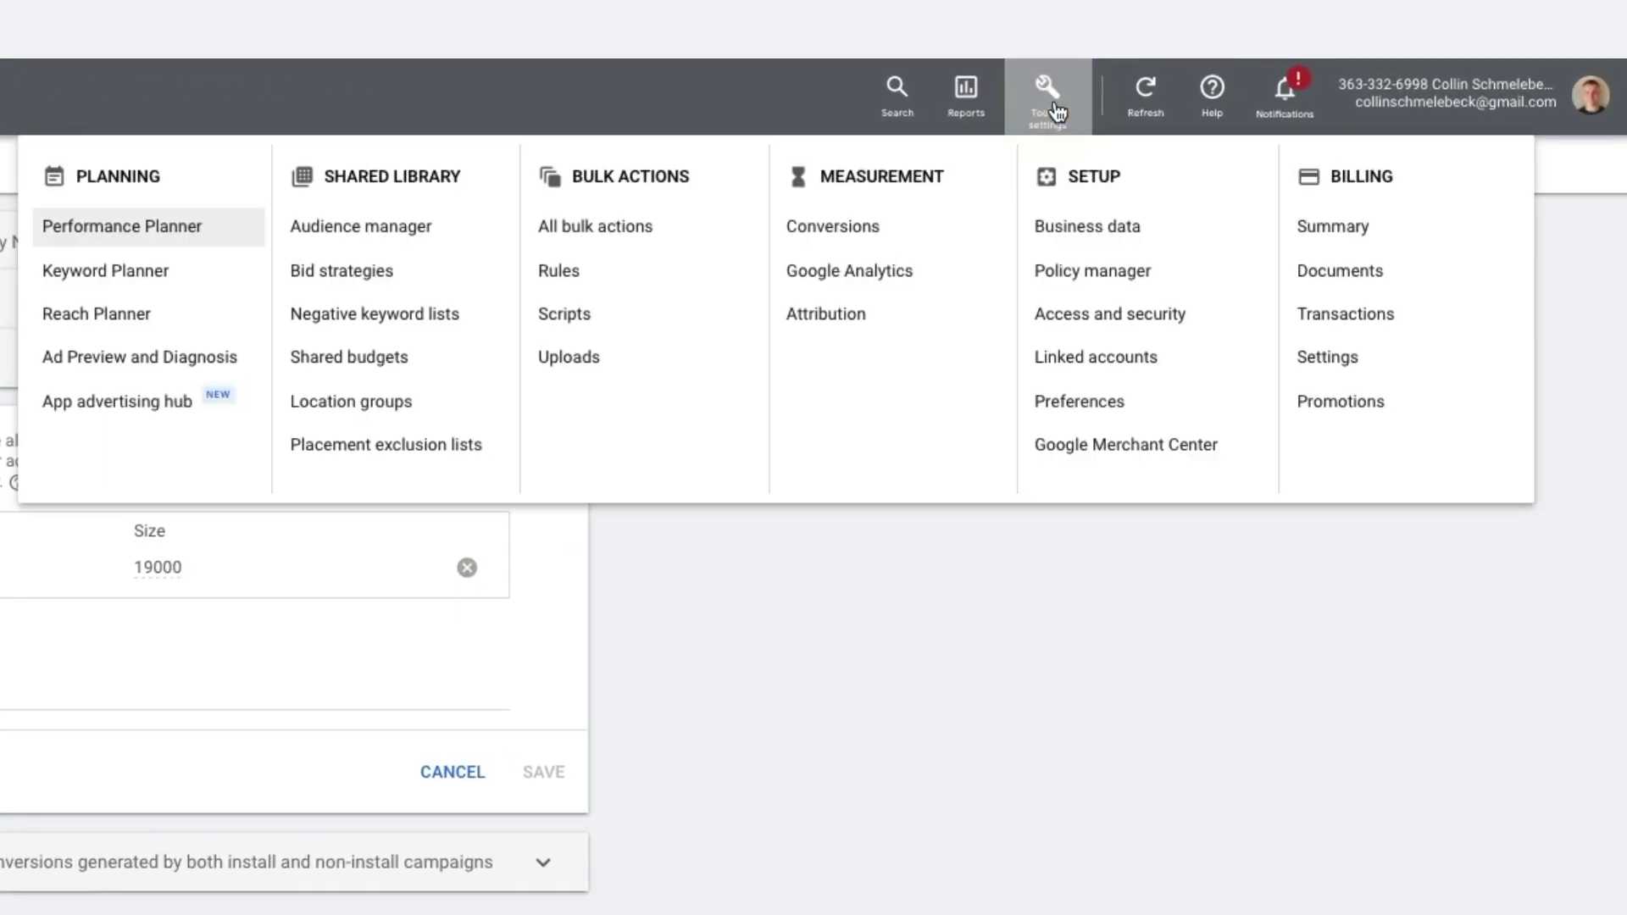
pyautogui.click(1202, 497)
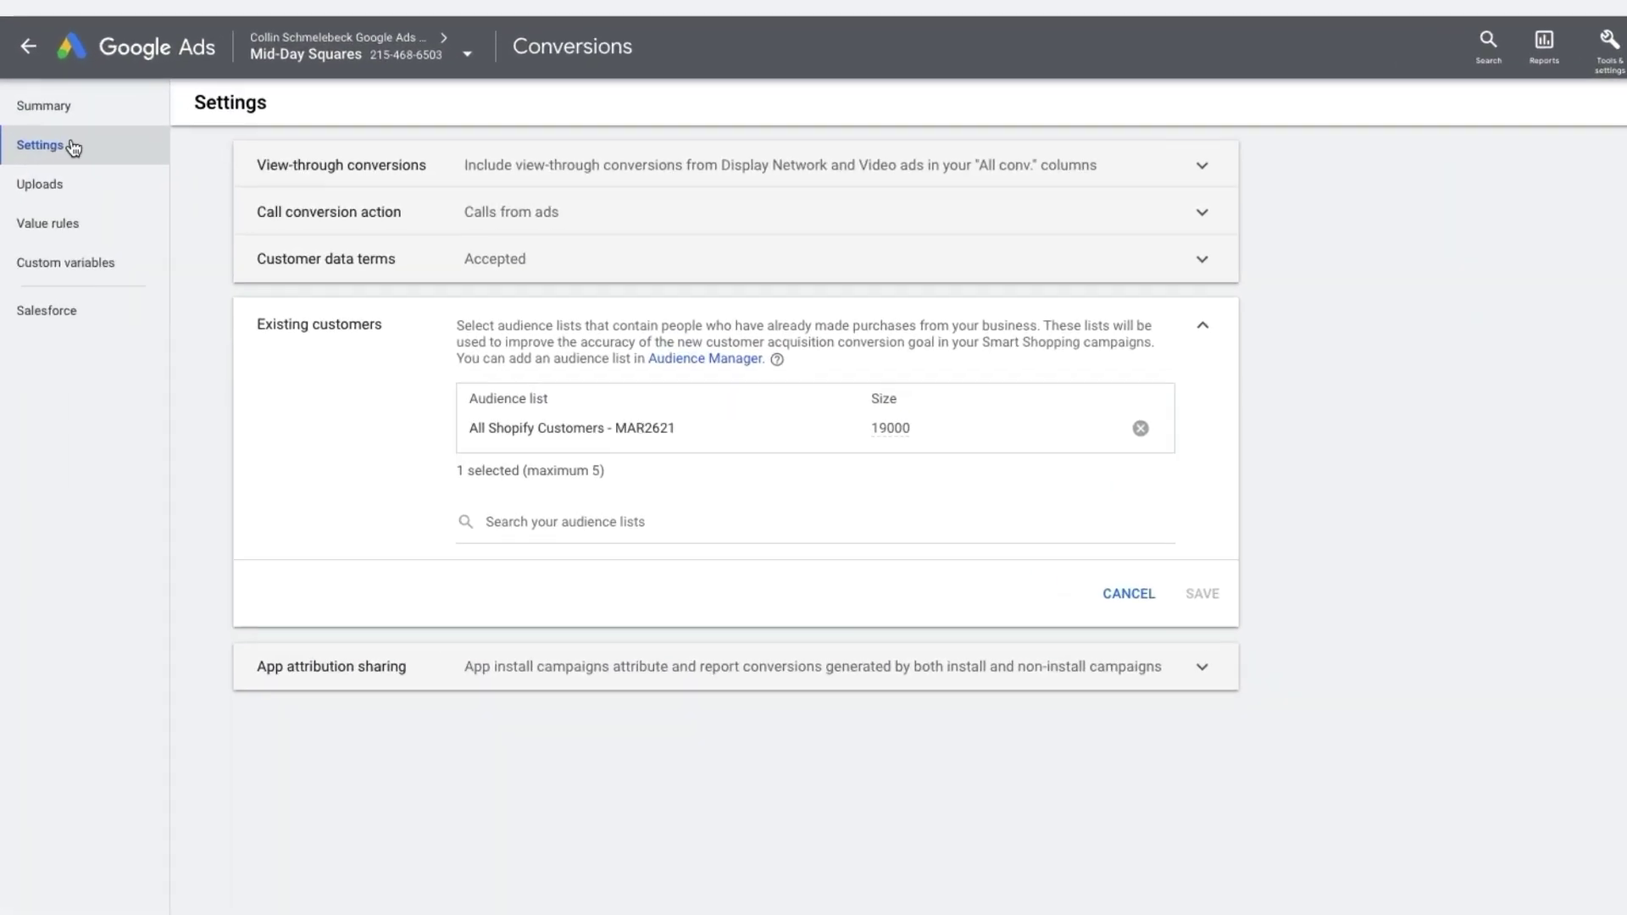
pyautogui.click(1202, 324)
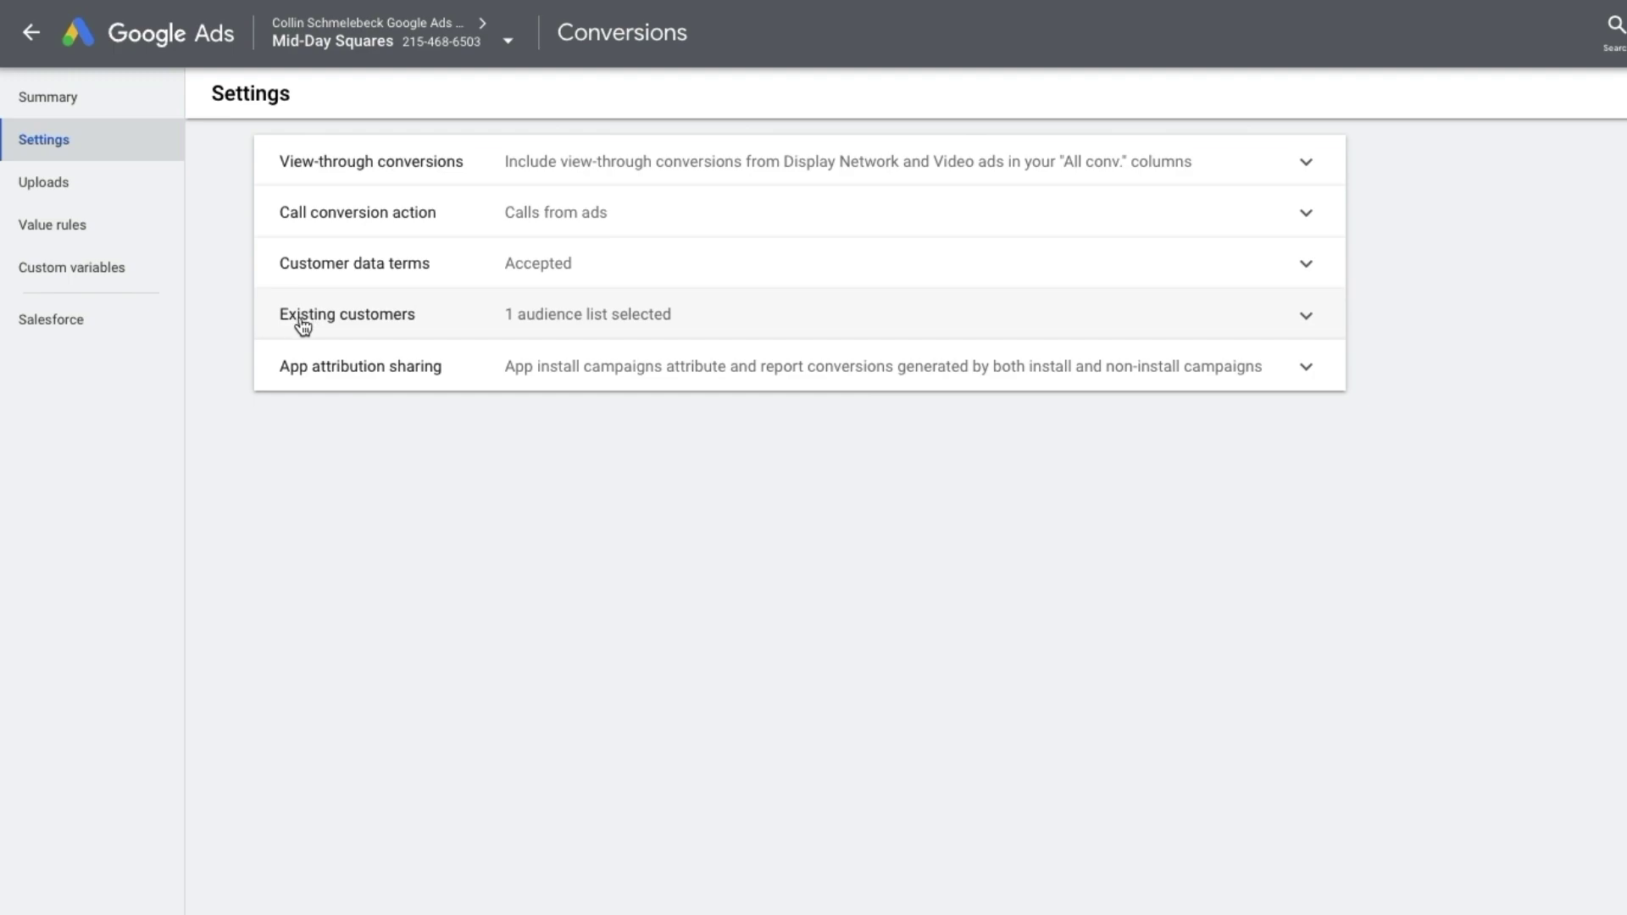
pyautogui.click(614, 329)
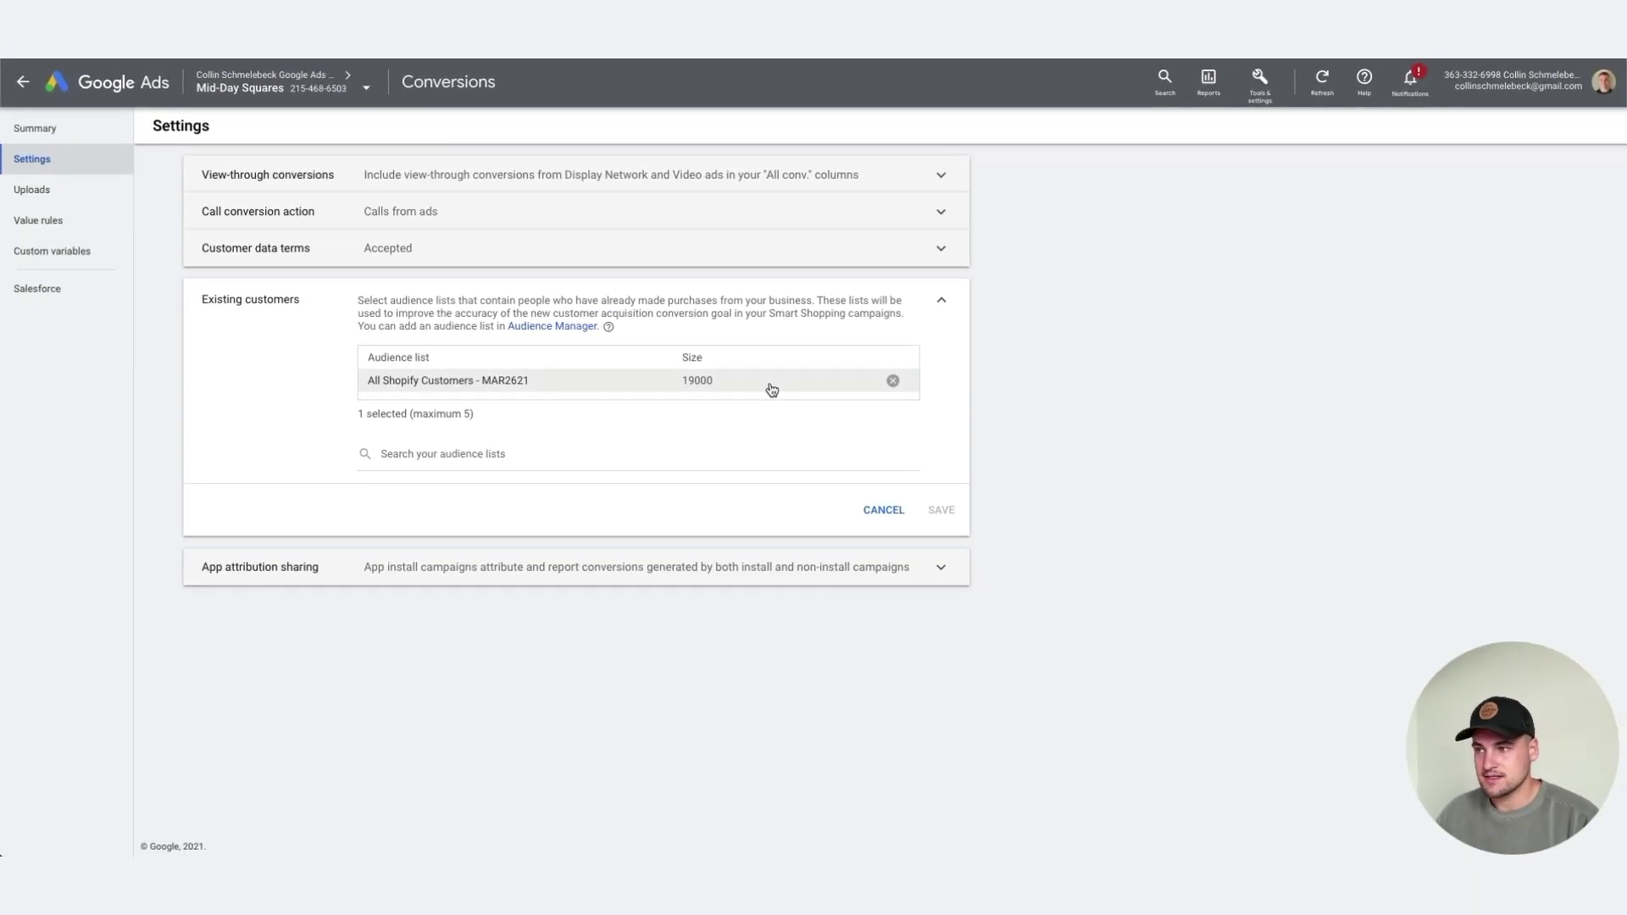
pyautogui.click(883, 512)
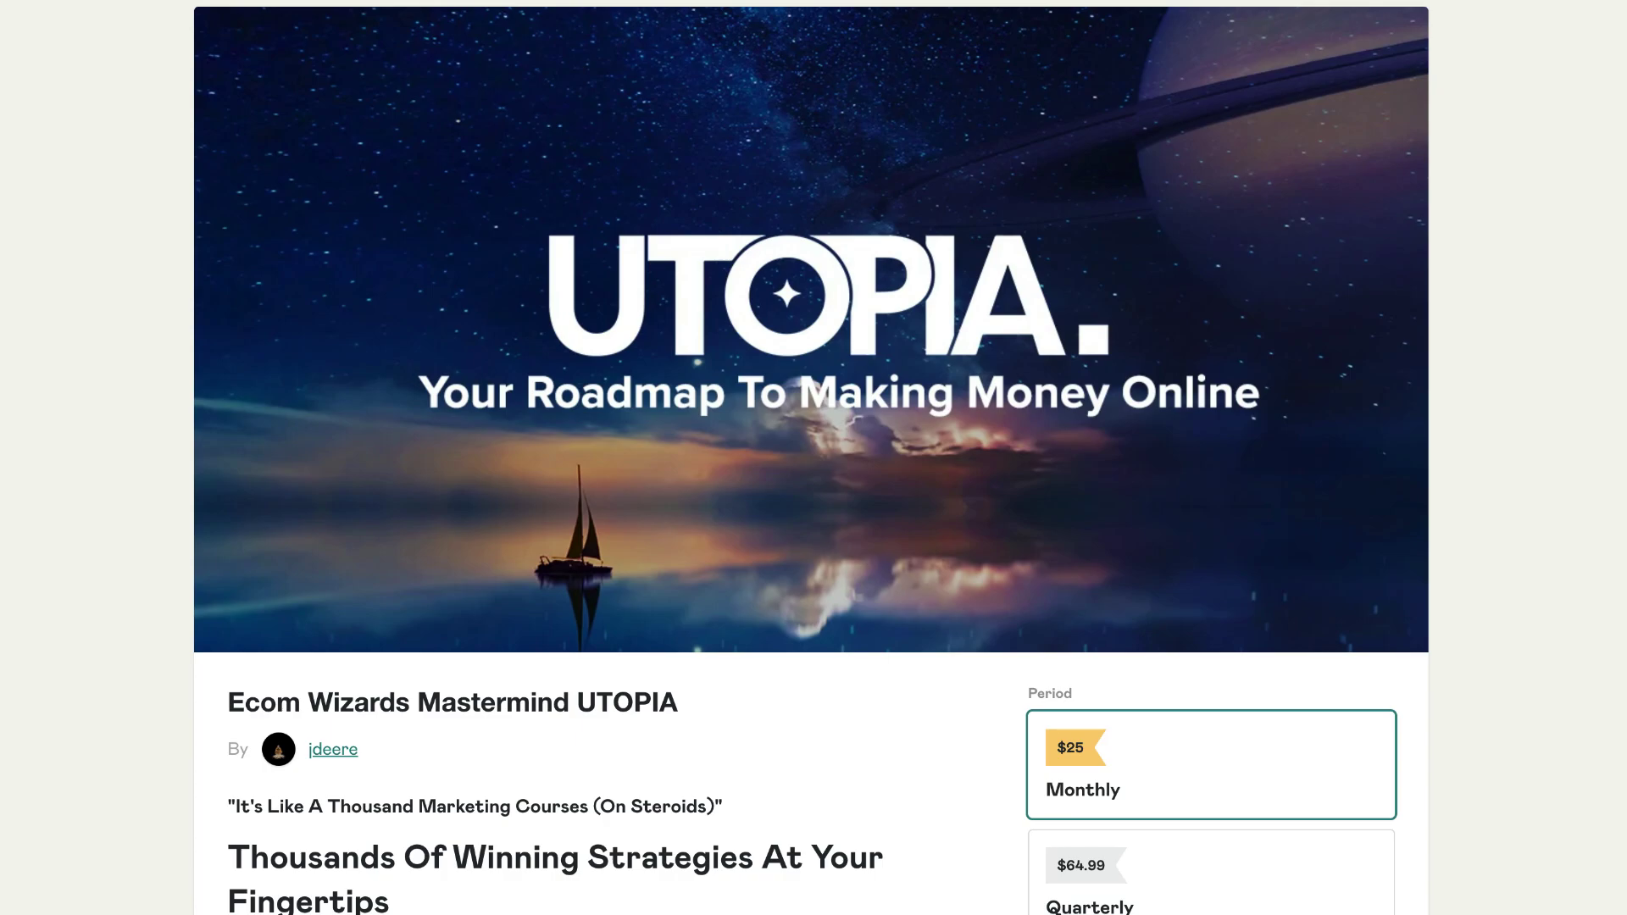
# Step: Scroll down the UTOPIA sales page before moving to the community Home feed
pyautogui.scroll(-2, 811, 458)
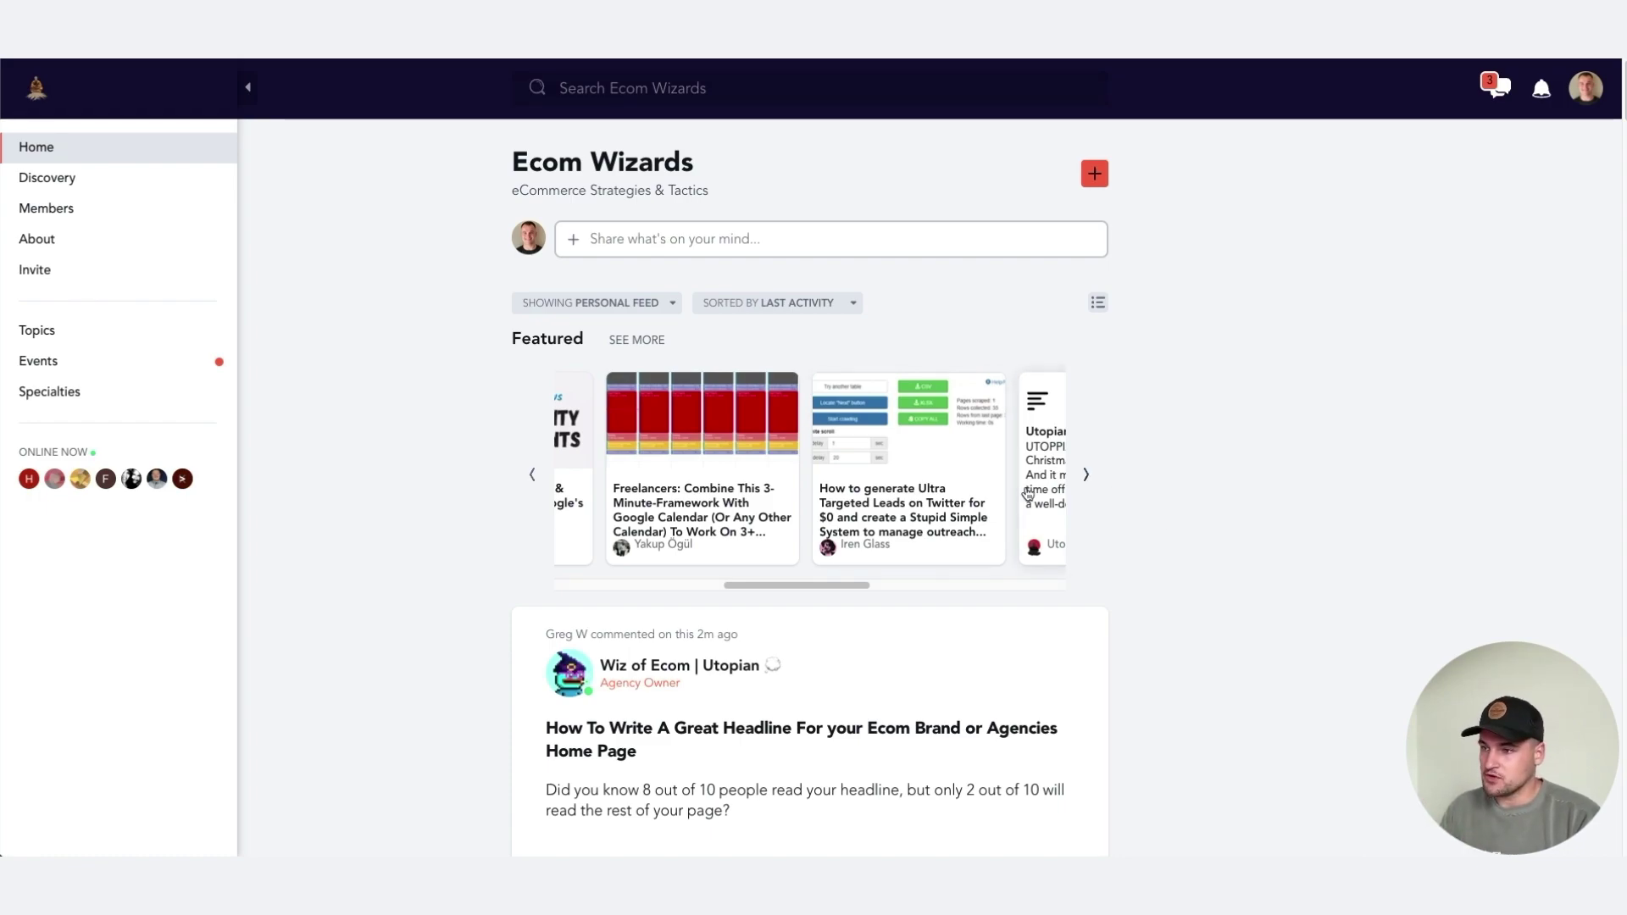
pyautogui.scroll(-7, 803, 586)
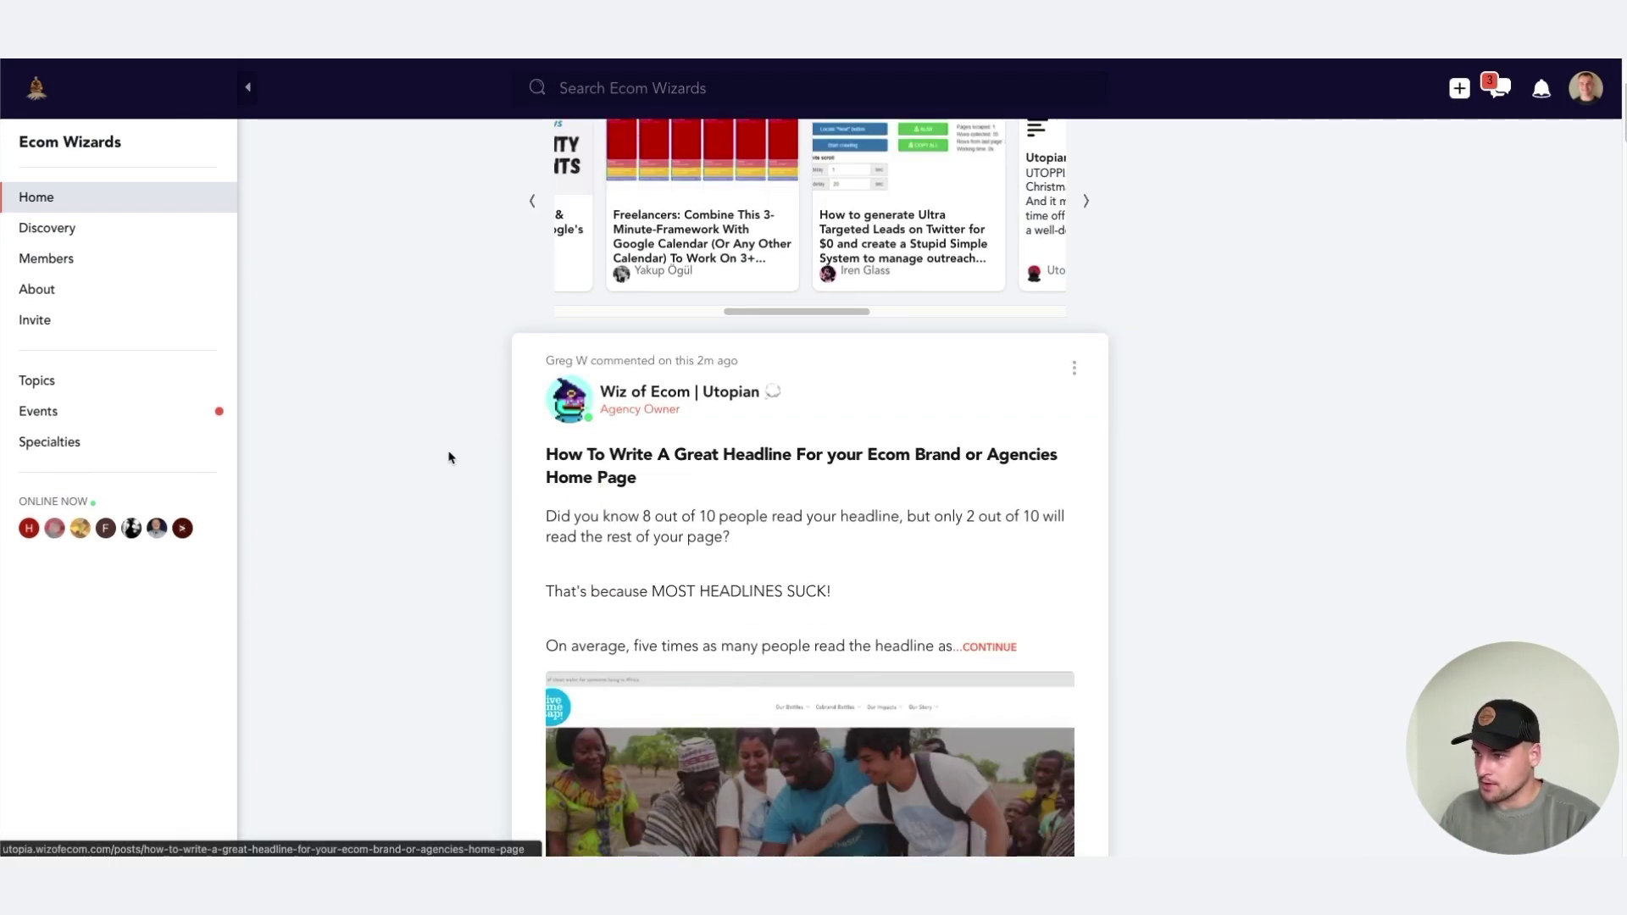
pyautogui.scroll(2, 455, 450)
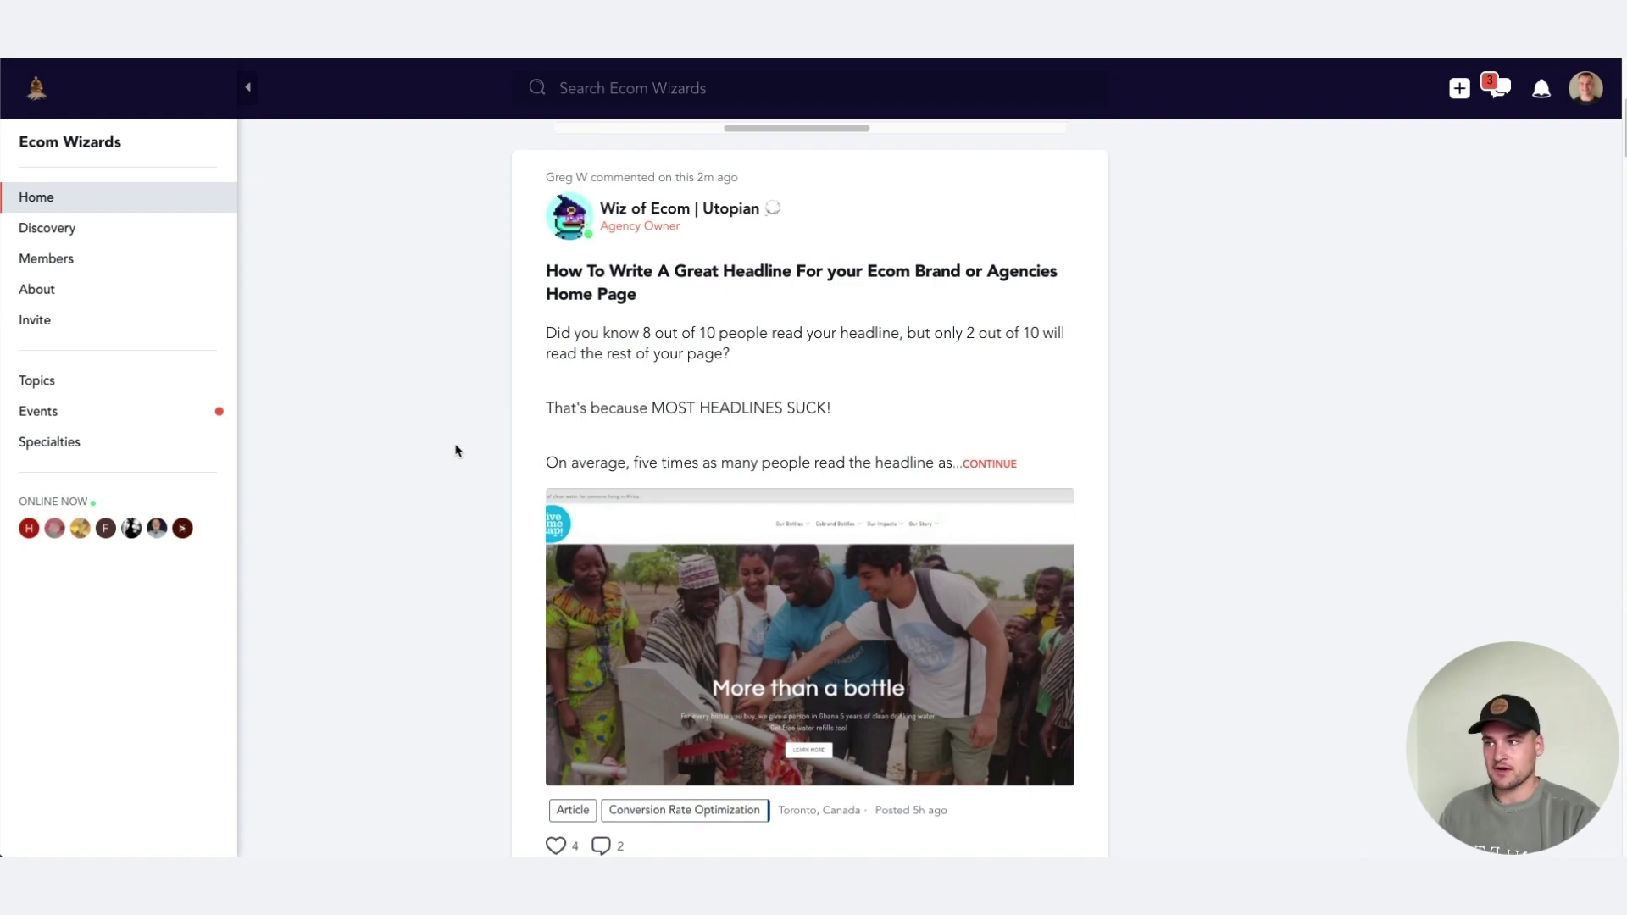
pyautogui.scroll(-12, 456, 450)
pyautogui.scroll(-1, 526, 415)
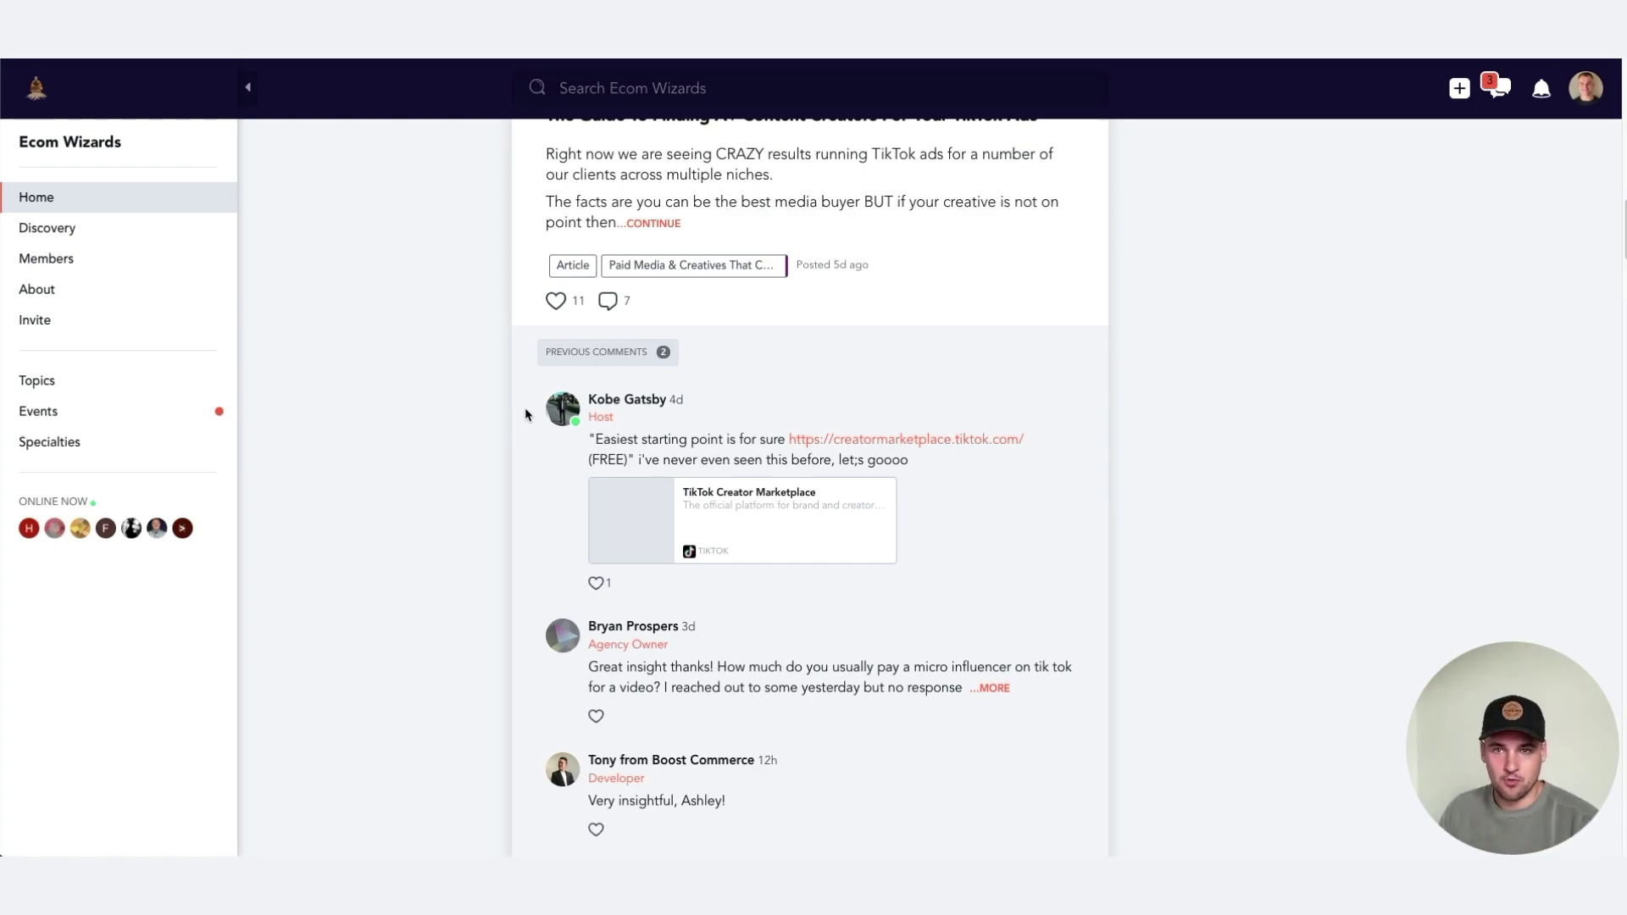
pyautogui.scroll(-1, 526, 414)
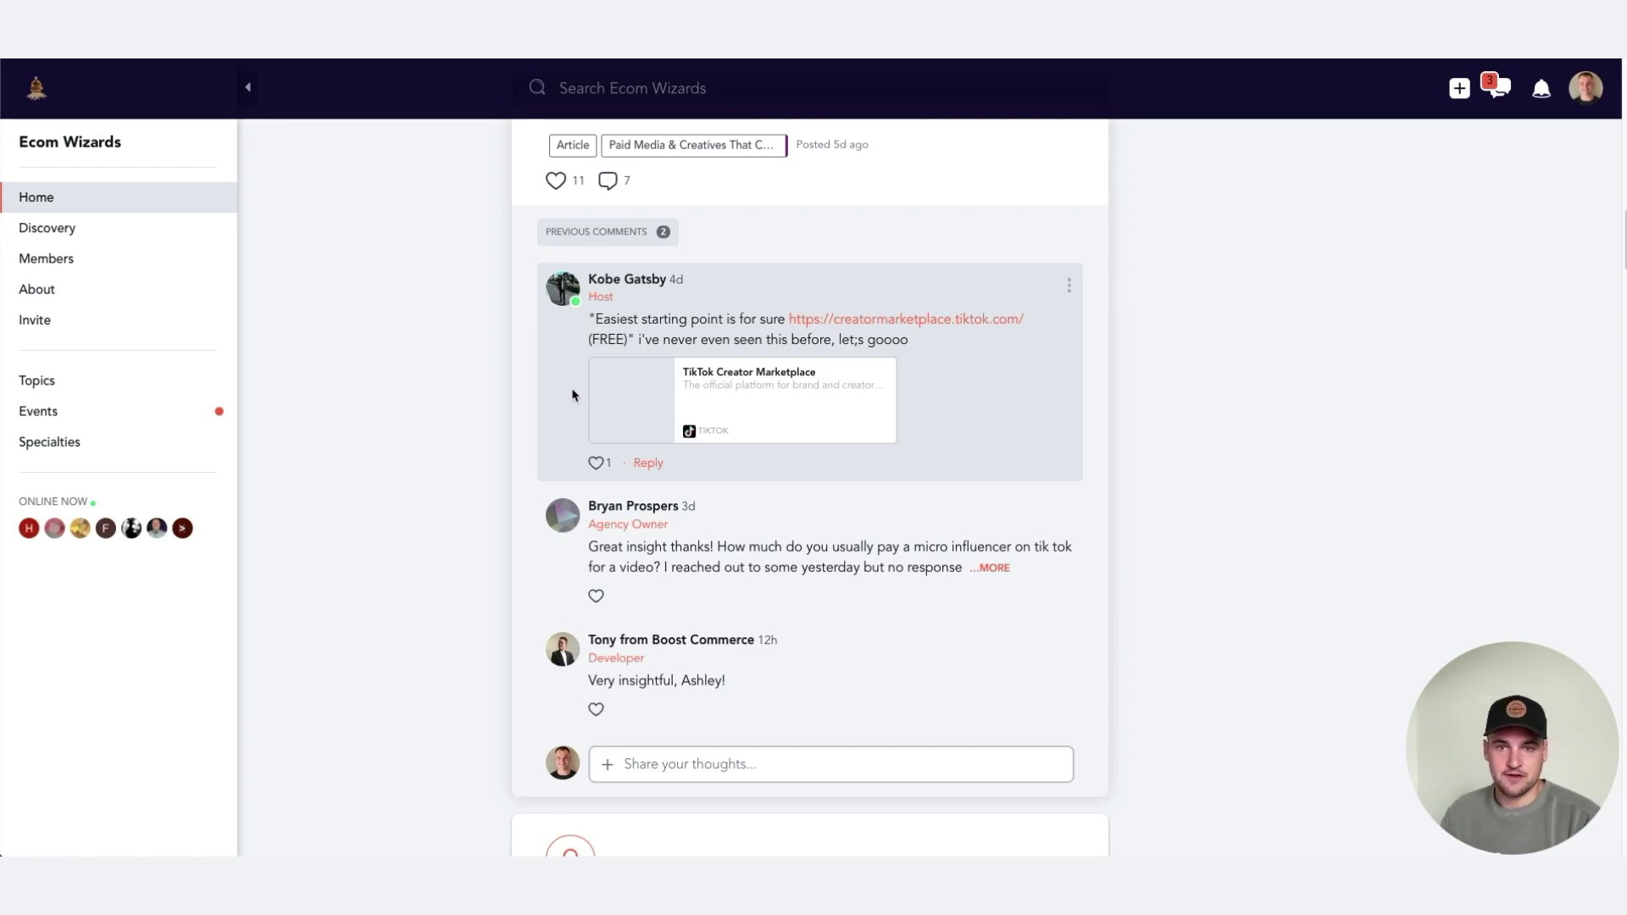
pyautogui.scroll(-10, 578, 398)
pyautogui.scroll(-2, 578, 398)
pyautogui.scroll(15, 578, 398)
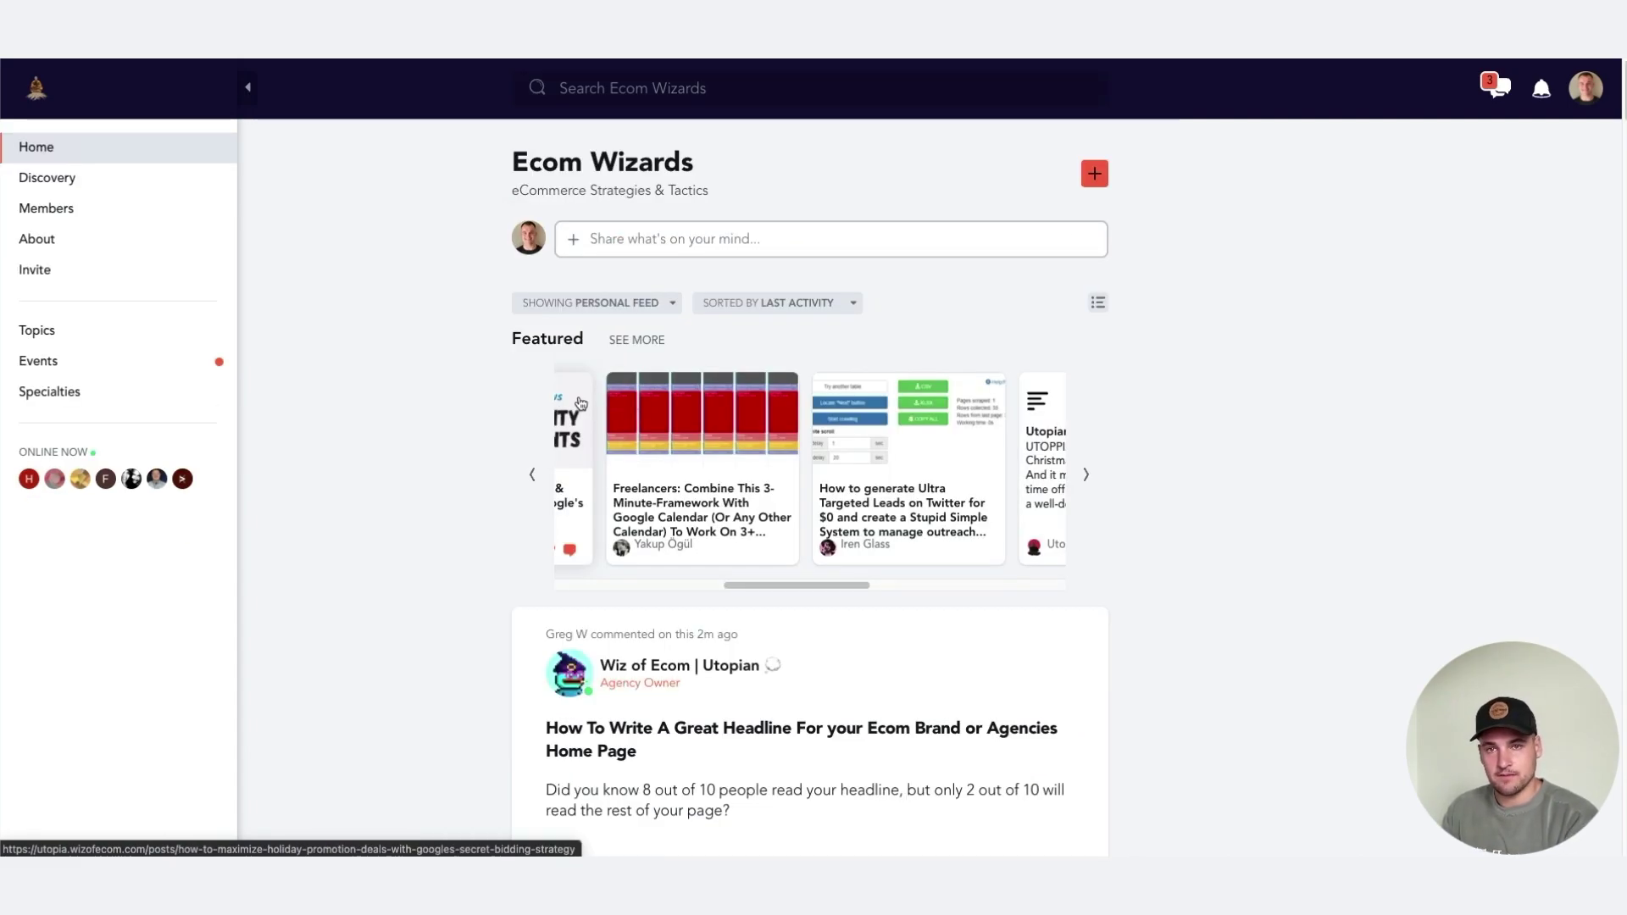